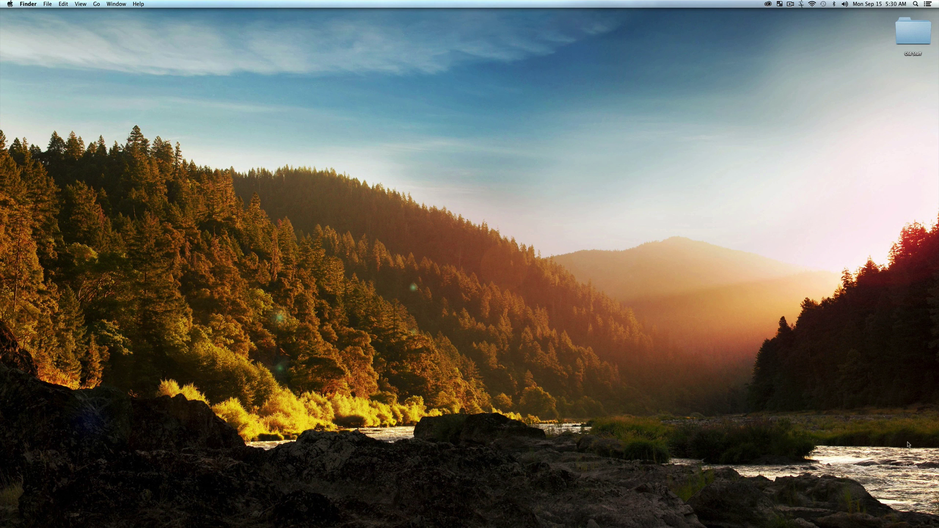
- Download Effortless-Accents.zip from the Mt. Mograph Freebies page in Chrome, then hide the browser
click(931, 447)
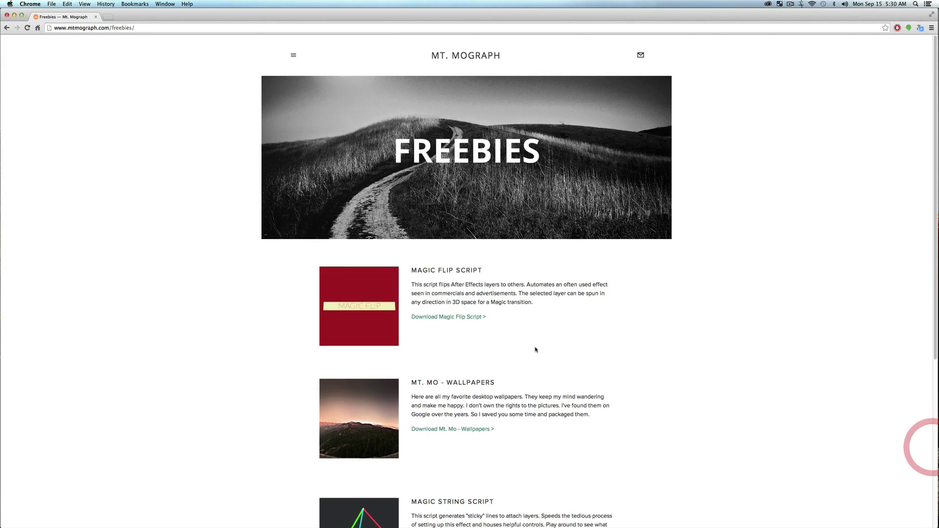
scroll(479, 344, down, 5)
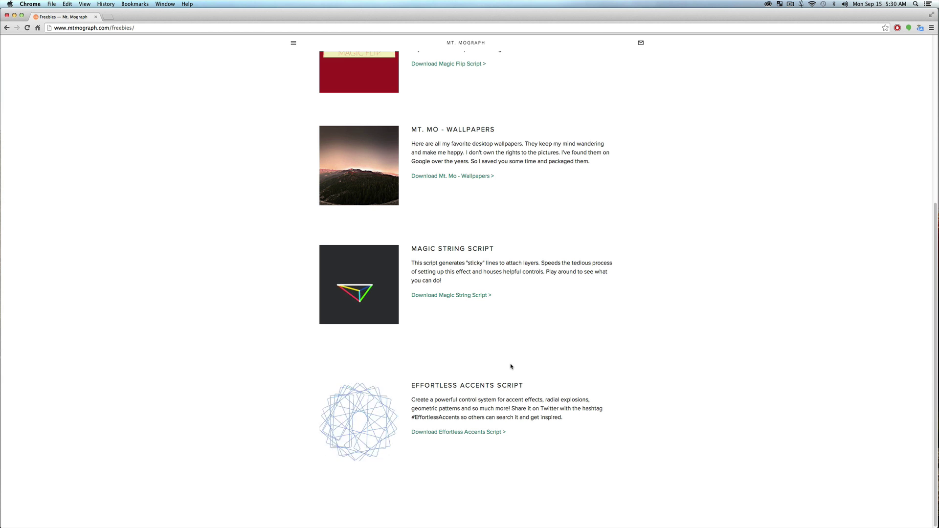
scroll(250, 258, up, 5)
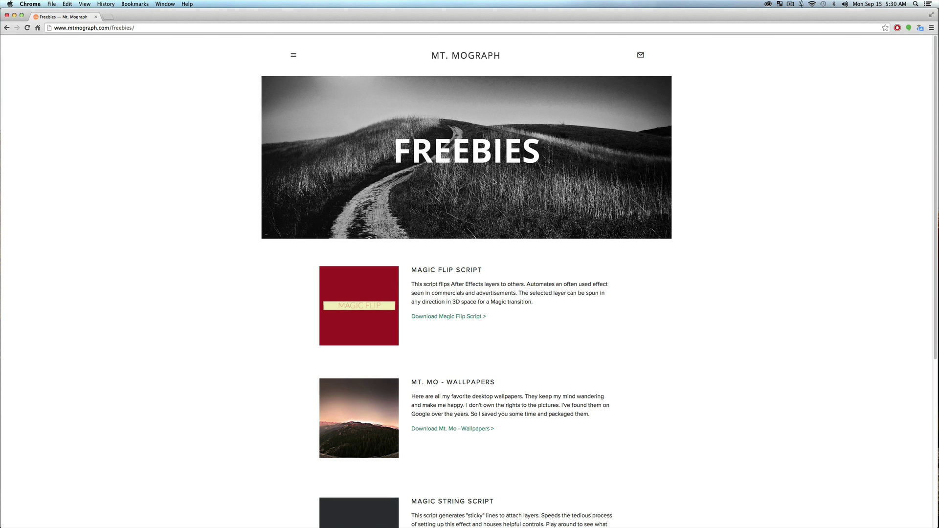
scroll(401, 260, down, 5)
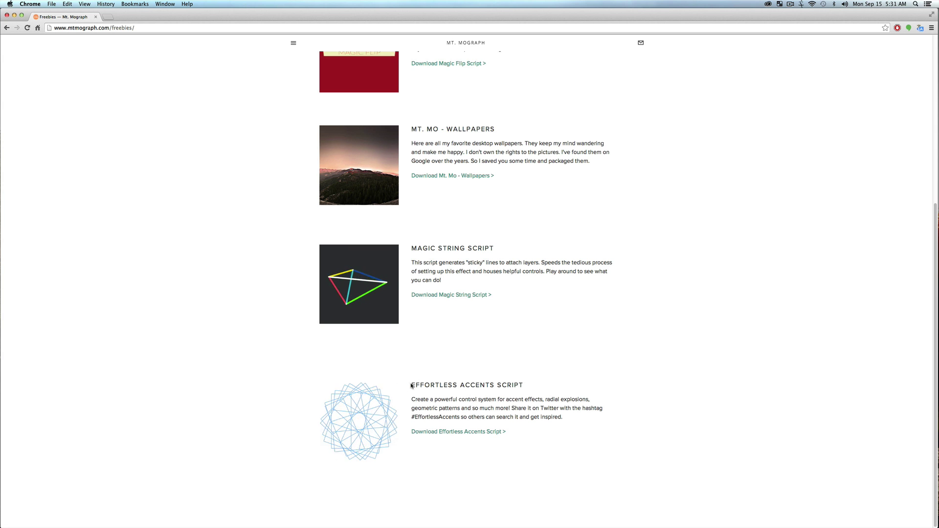
drag(412, 385, 522, 387)
click(455, 433)
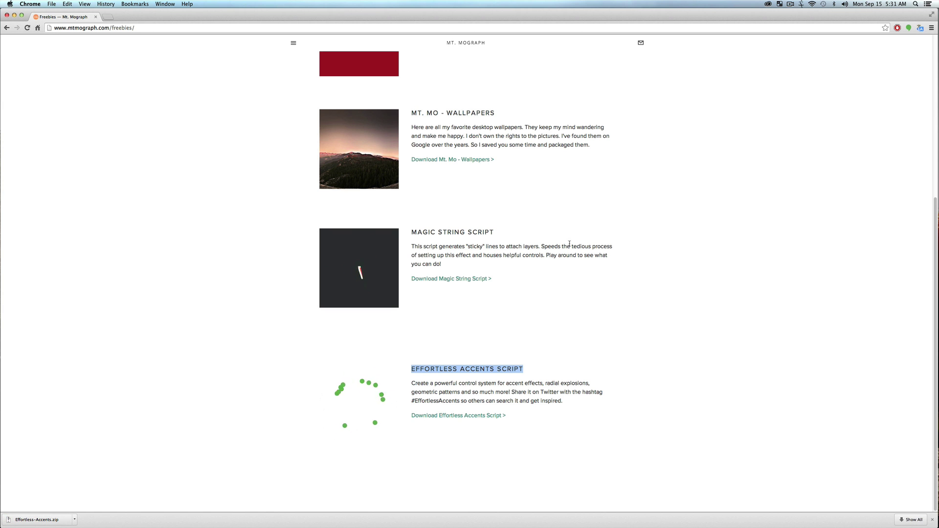
mouse_move(477, 39)
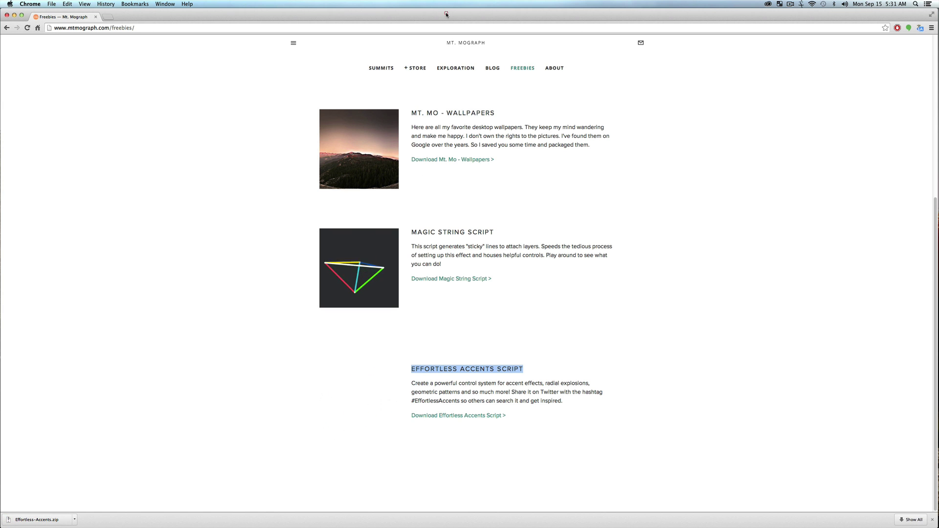
key(super+h)
- Unzip Effortless-Accents.zip on the desktop, place the jsxbin beside it, and return to After Effects
click(921, 89)
double_click(921, 89)
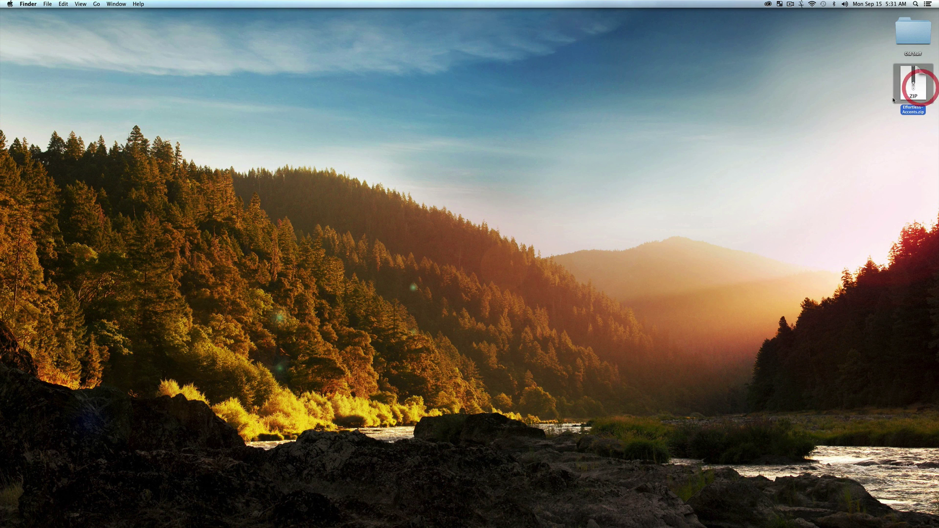
drag(898, 117, 821, 120)
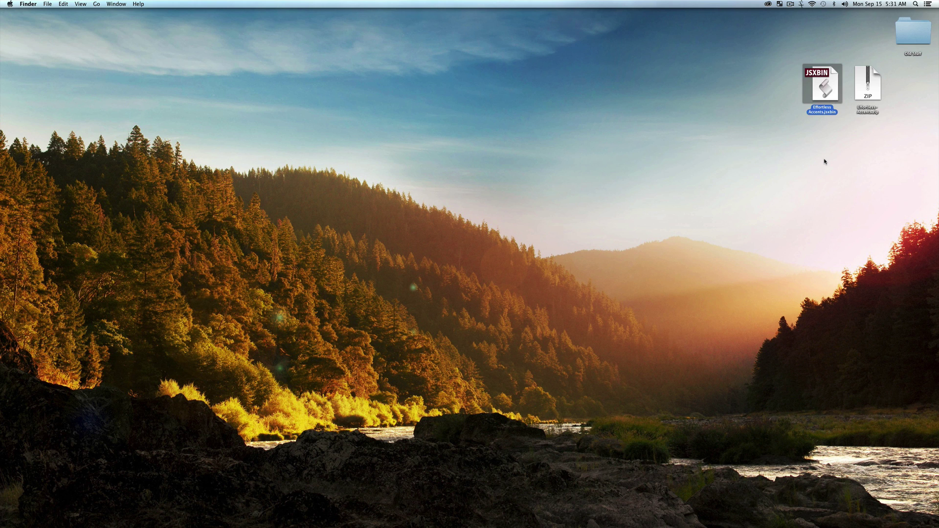
click(931, 461)
- Create a new composition, Comp 1, sized 1920×1080
click(170, 337)
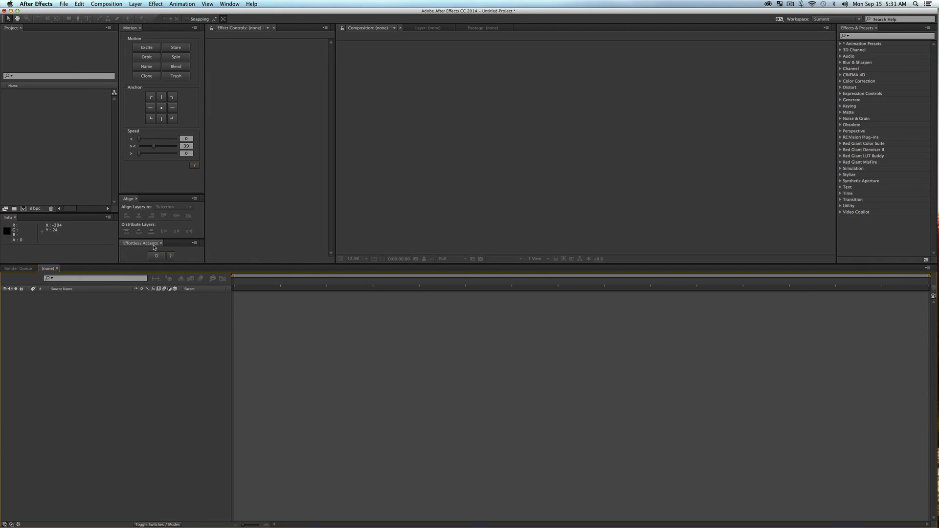
key(super)
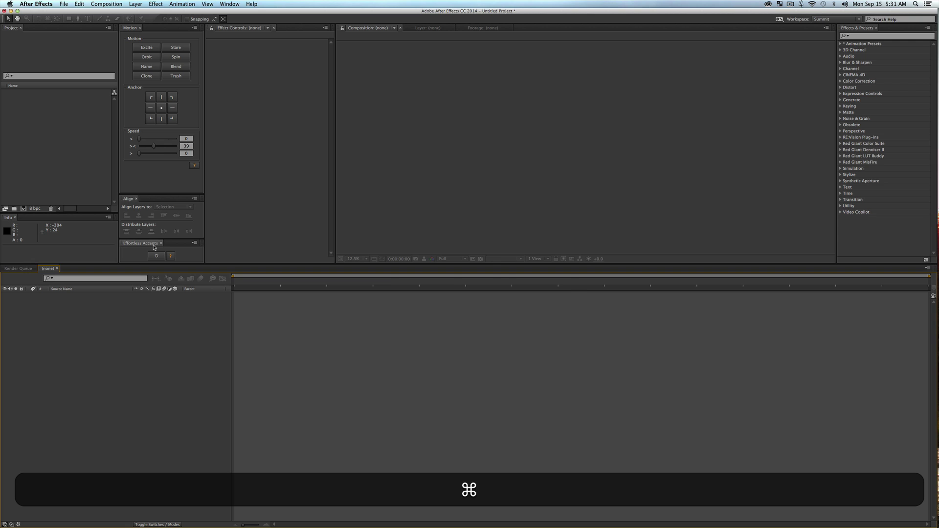
key(super+n)
key(Return)
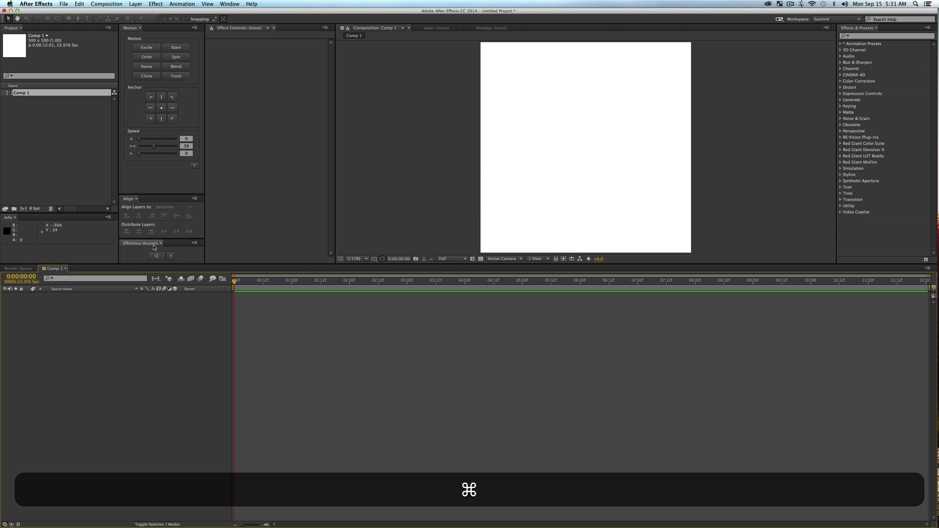
key(super+k)
click(430, 218)
text(1920)
key(Tab)
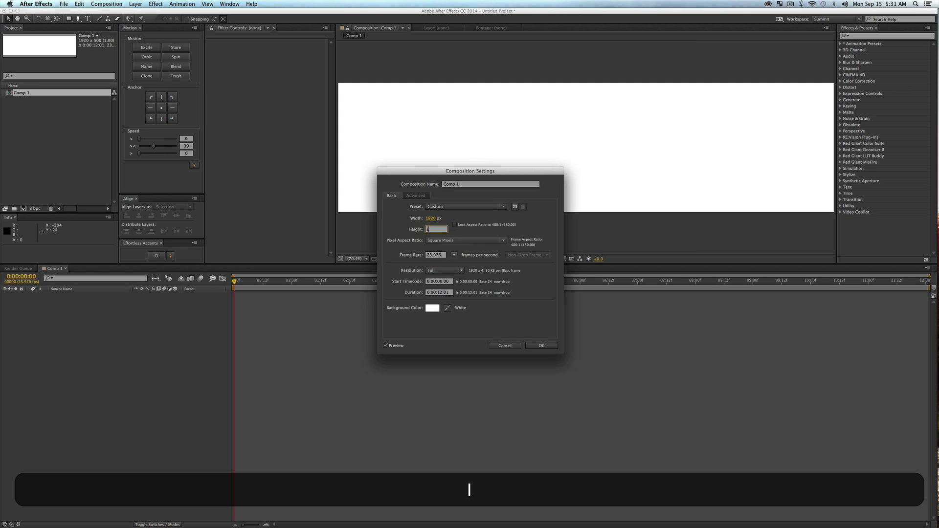
key(Return)
- Bring up the Effortless Accents info dialog from the panel's '?' button
key(shift+slash)
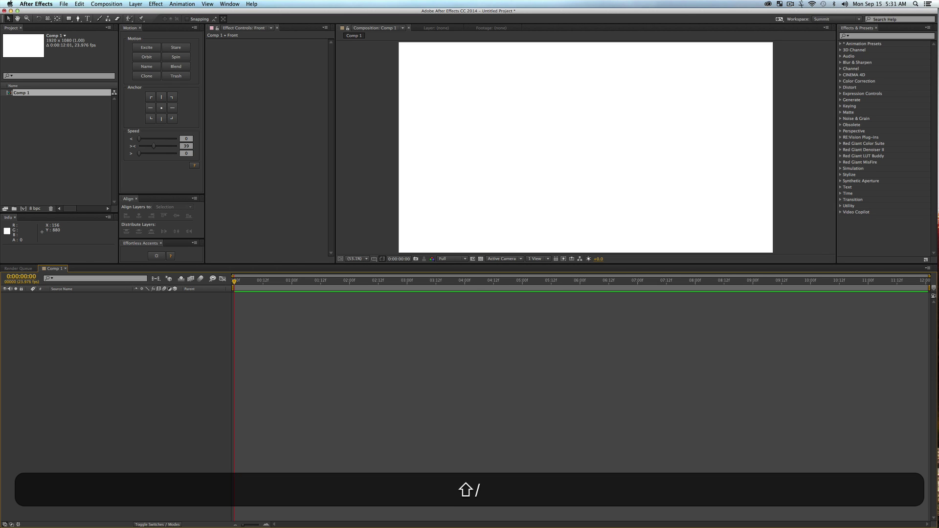
click(140, 326)
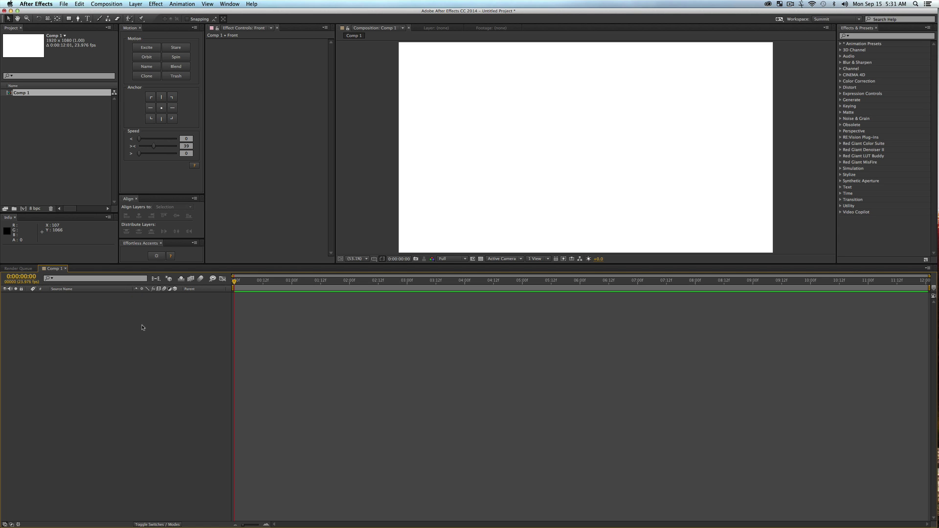
click(170, 257)
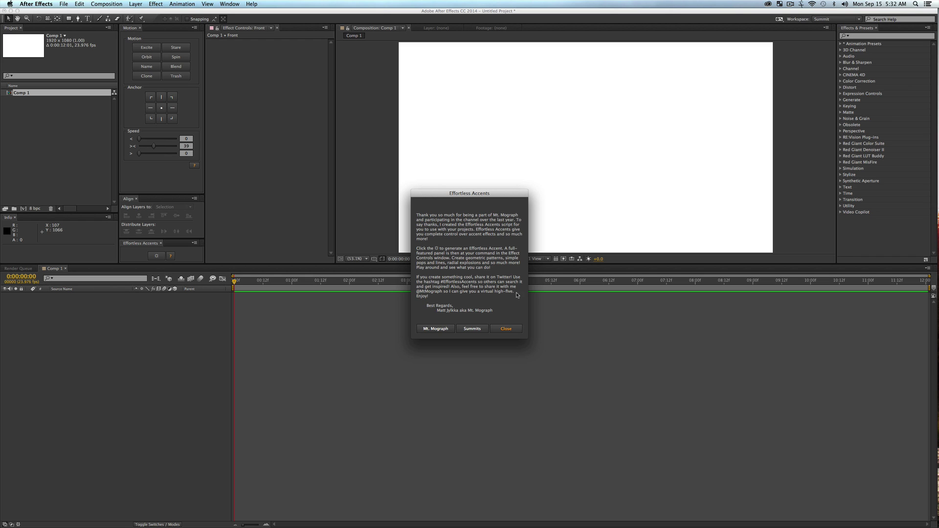
- Close the info dialog and generate an Effortless Accents ring layer, regenerating after an undo
click(504, 327)
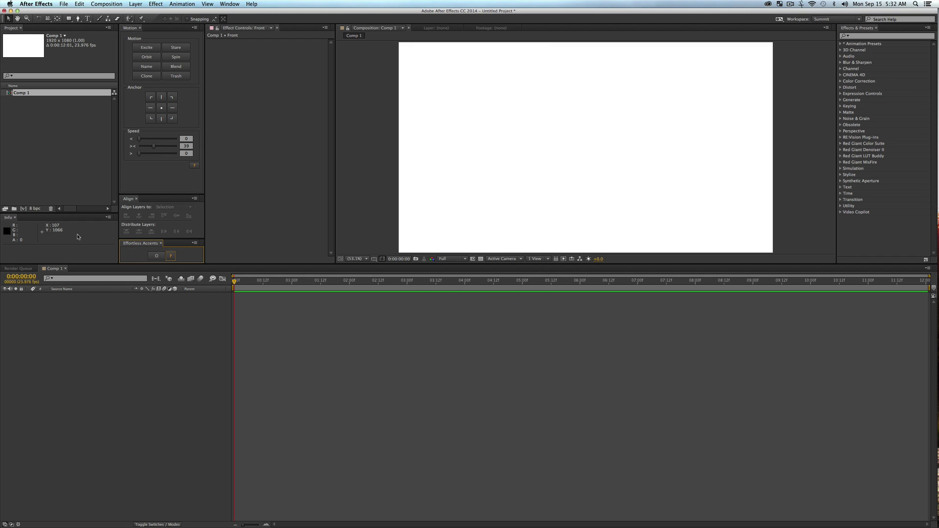
click(160, 257)
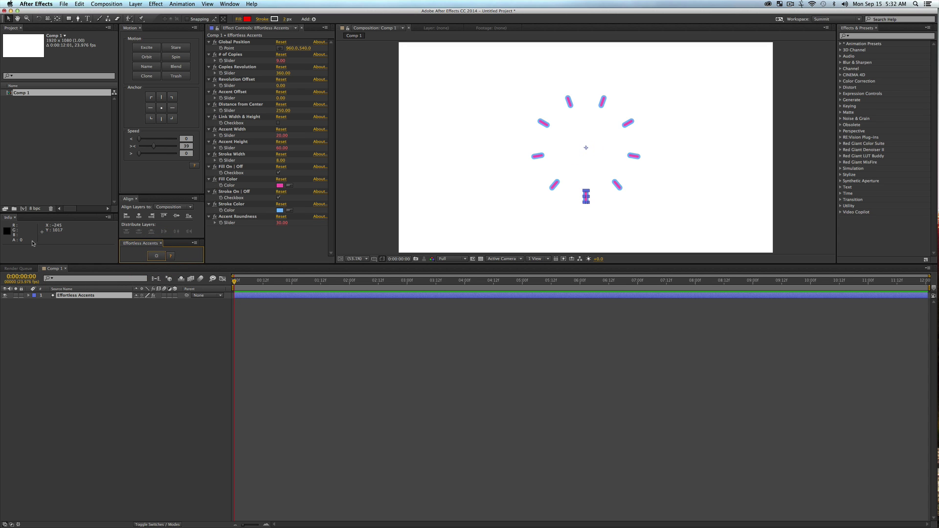
key(super+z)
click(156, 256)
- Inspect the Effortless Accents layer's effect expressions, then collapse and deselect it
click(86, 296)
key(e)
key(e)
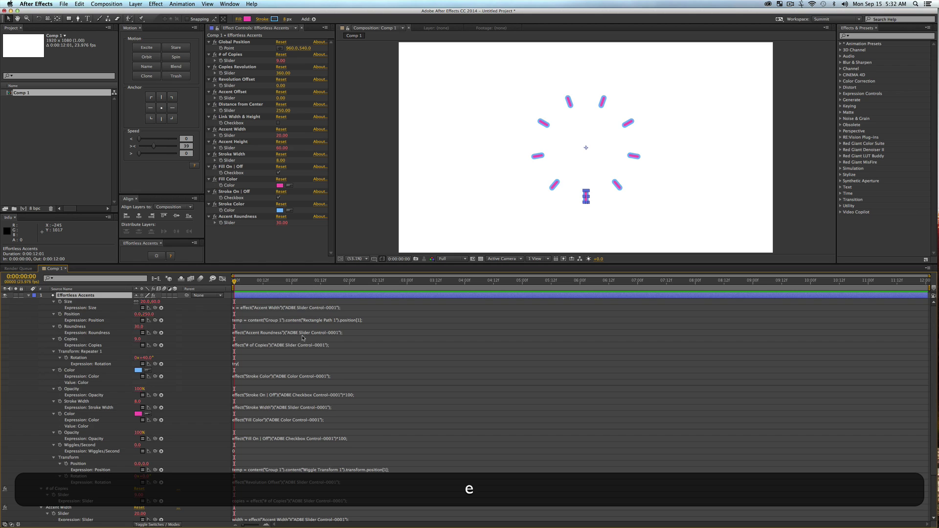
scroll(289, 340, down, 10)
scroll(88, 313, up, 10)
key(e)
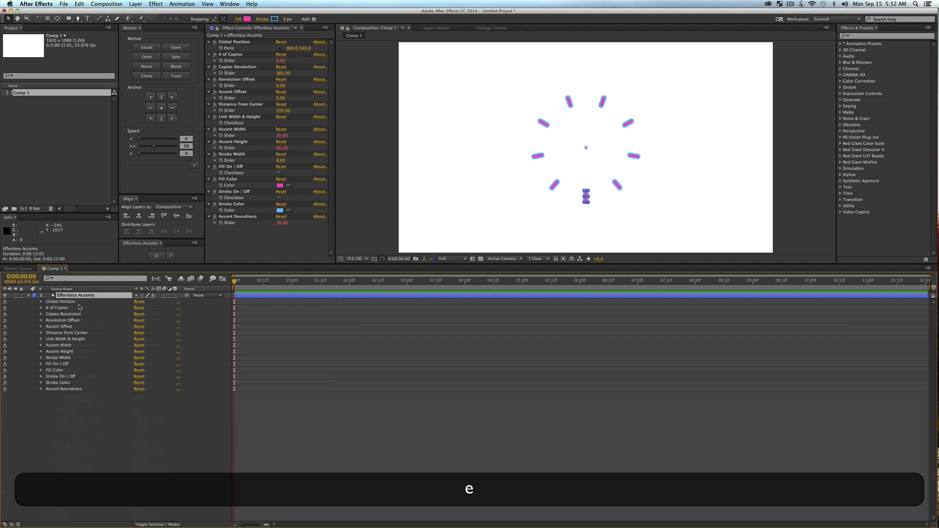
click(29, 295)
click(86, 380)
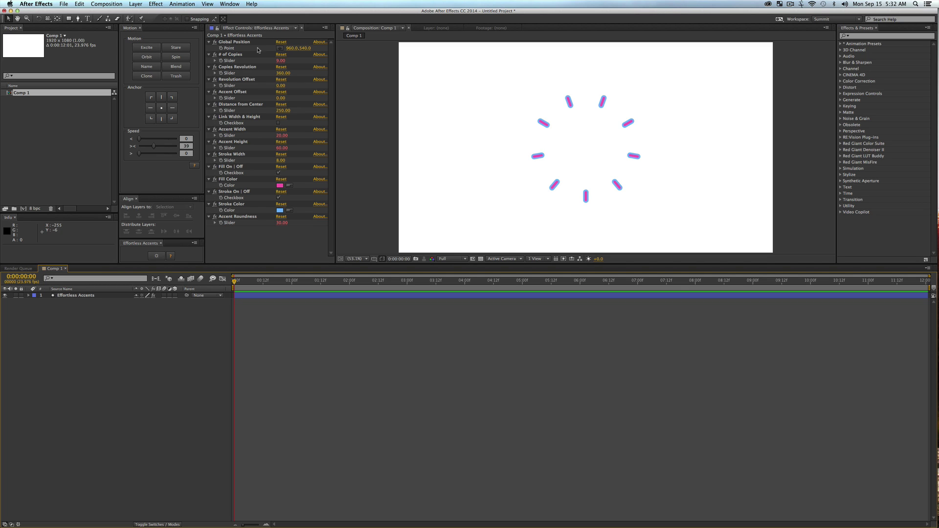
click(280, 48)
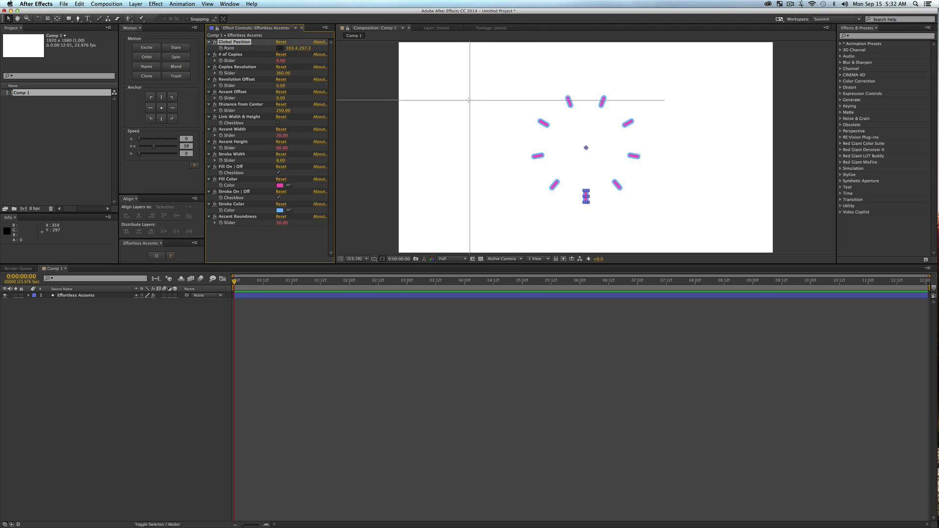
click(467, 100)
drag(468, 102, 714, 160)
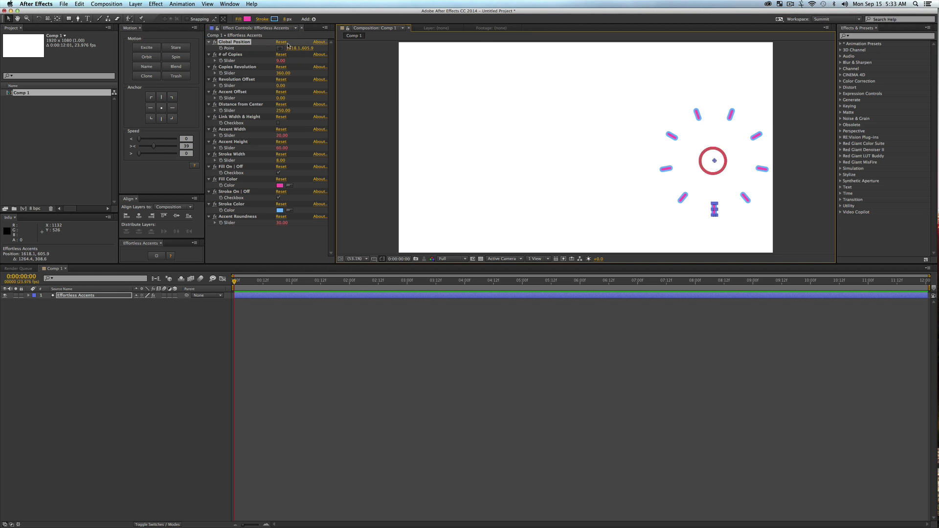
click(282, 42)
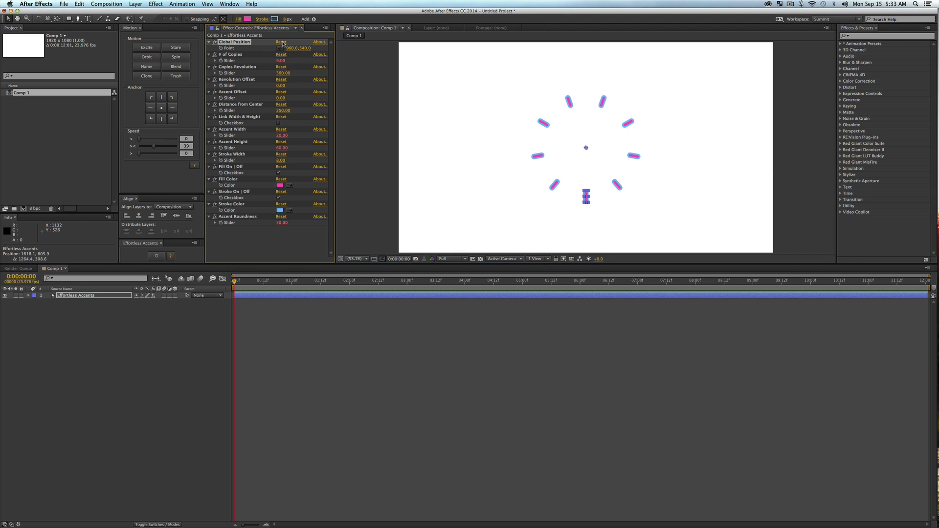
click(280, 48)
click(450, 84)
drag(450, 84, 641, 140)
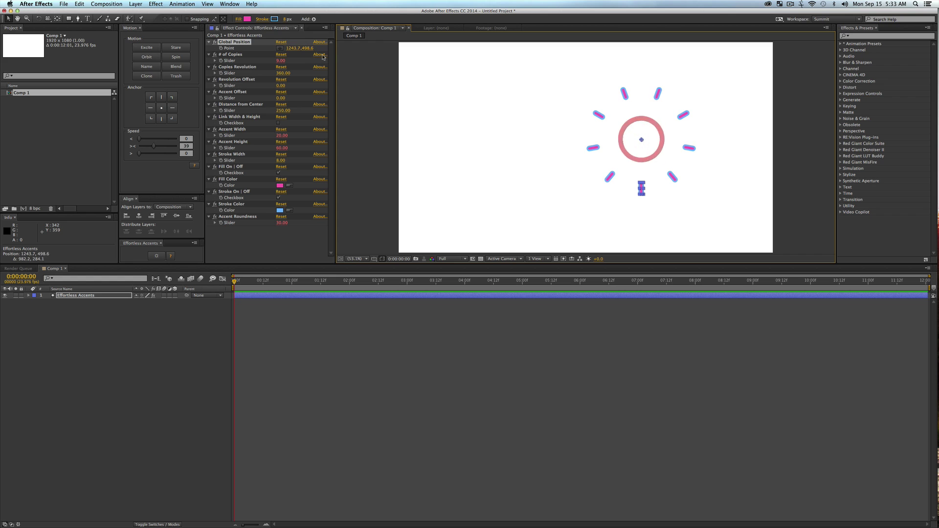
click(281, 42)
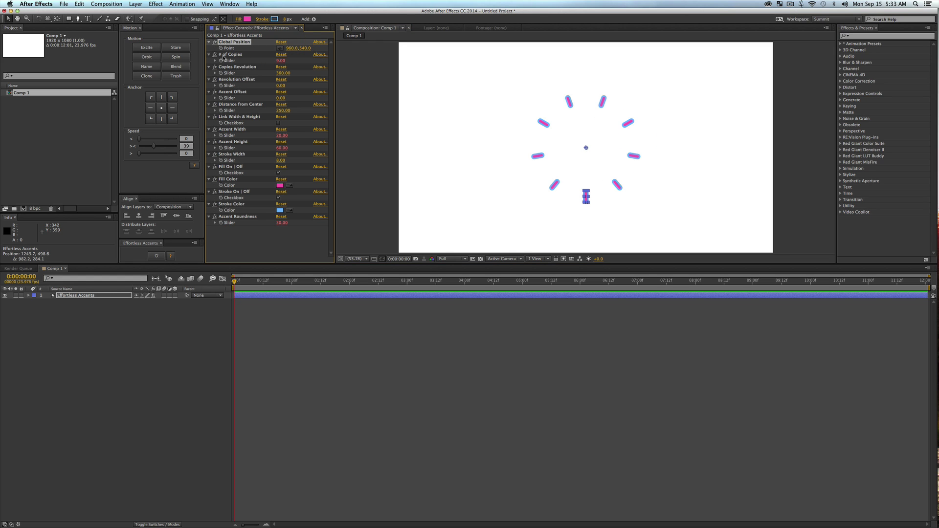
- Set # of Copies to 13 and Copies Revolution to 360, then scrub Revolution Offset
mouse_move(281, 61)
mouse_down()
mouse_move(318, 62)
mouse_move(267, 62)
mouse_move(287, 60)
mouse_up()
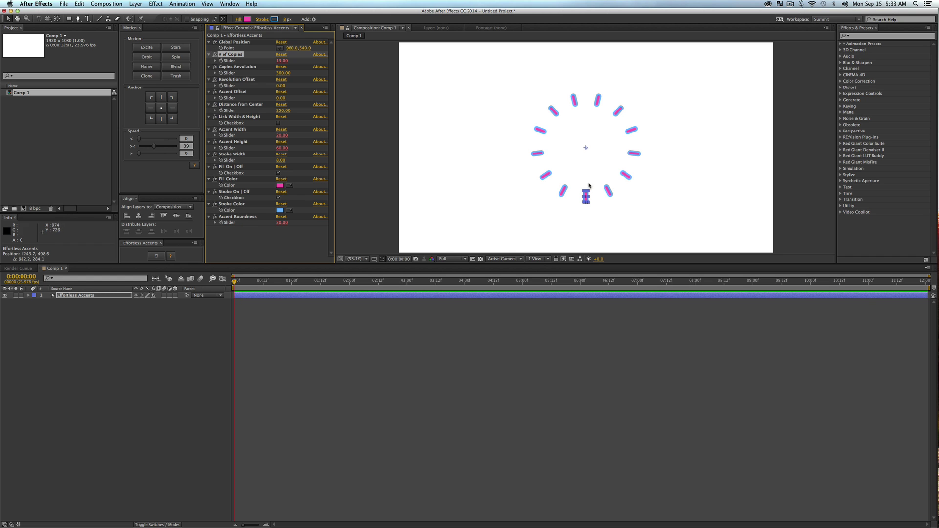
drag(285, 73, 234, 83)
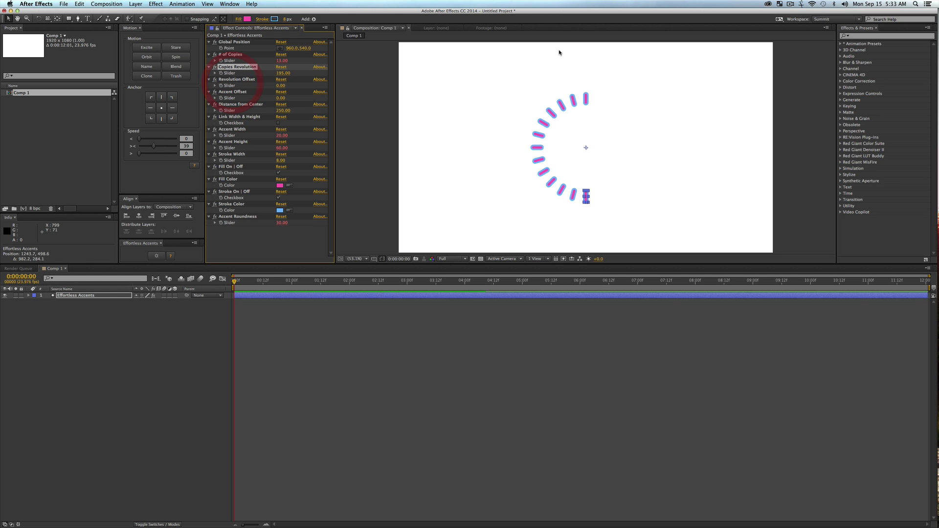
click(279, 73)
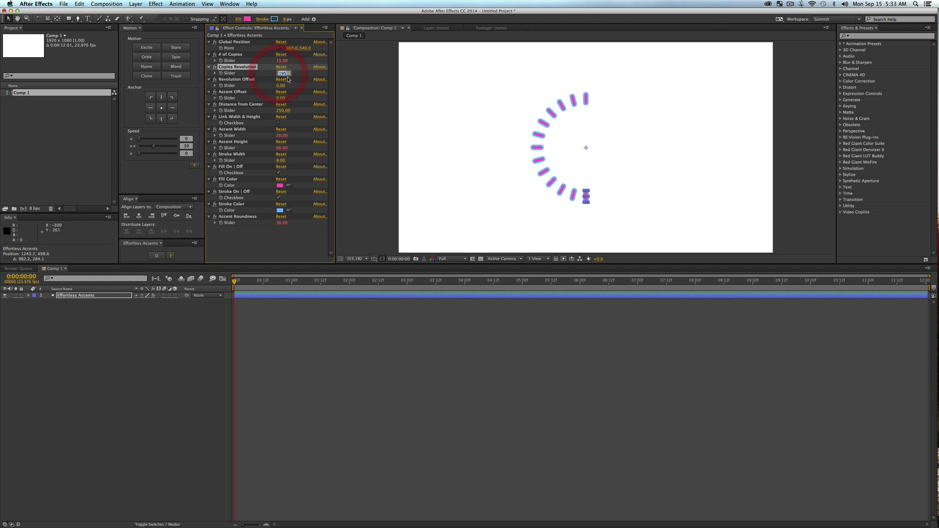
text(360)
key(Return)
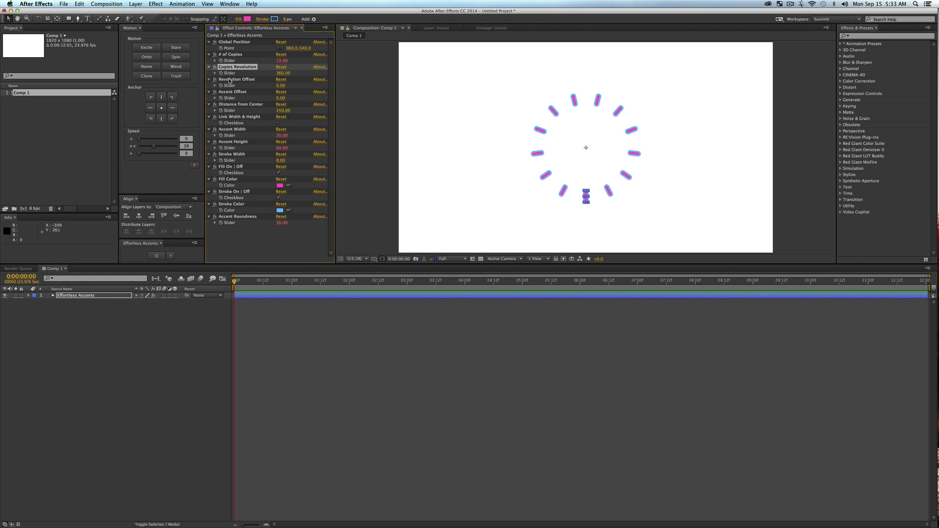
mouse_move(282, 87)
mouse_down()
mouse_move(391, 91)
mouse_move(237, 102)
mouse_move(303, 96)
mouse_move(294, 93)
mouse_up()
- Experiment with Revolution Offset and Accent Offset, then reset both to 0
click(281, 87)
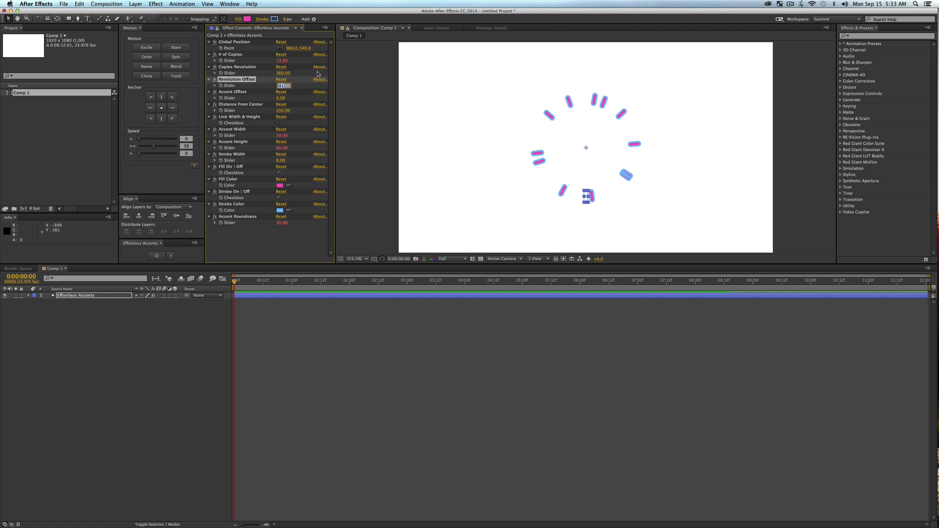
click(281, 79)
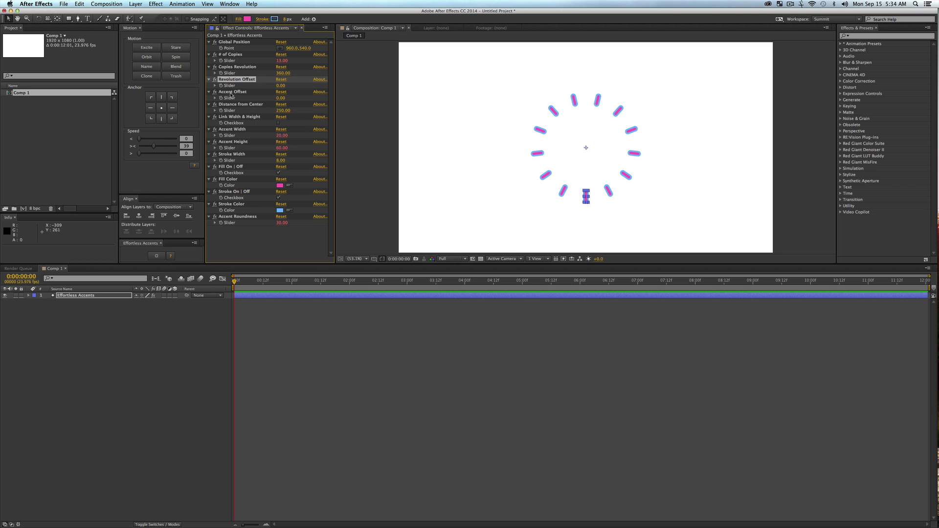
drag(279, 98, 122, 137)
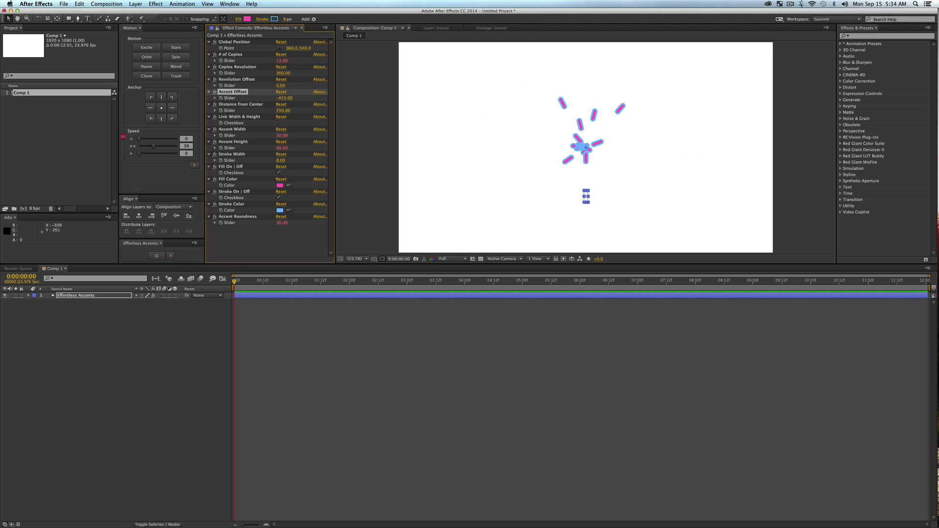
mouse_move(393, 123)
mouse_down()
mouse_move(438, 120)
mouse_move(286, 118)
mouse_move(403, 109)
mouse_move(234, 112)
mouse_move(278, 111)
mouse_move(286, 89)
mouse_move(304, 96)
mouse_move(287, 79)
mouse_up()
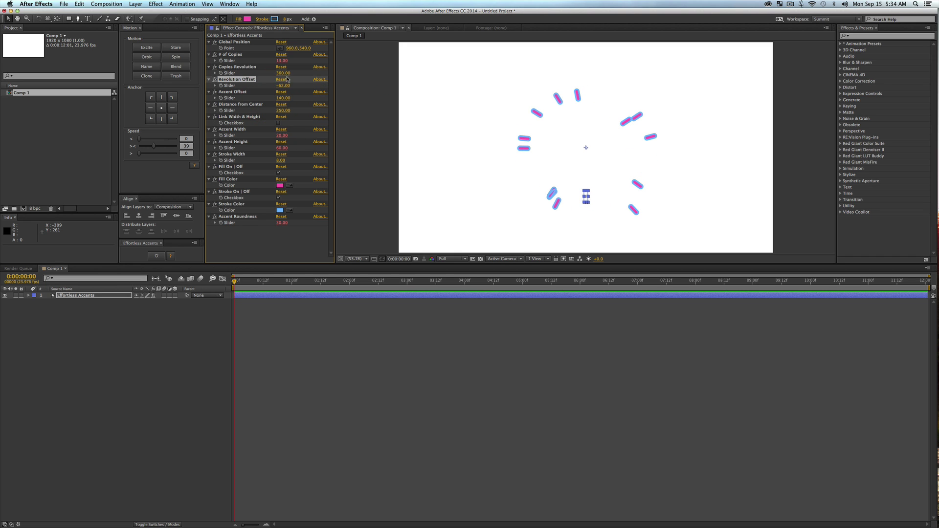
click(282, 79)
click(281, 92)
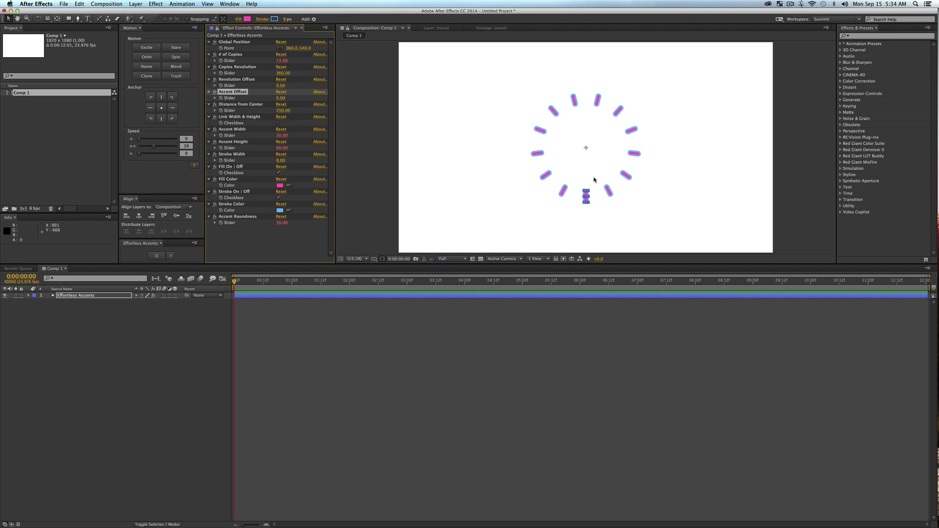
- Reset Global Position to 960,540 and scrub Distance from Center to 351
click(280, 48)
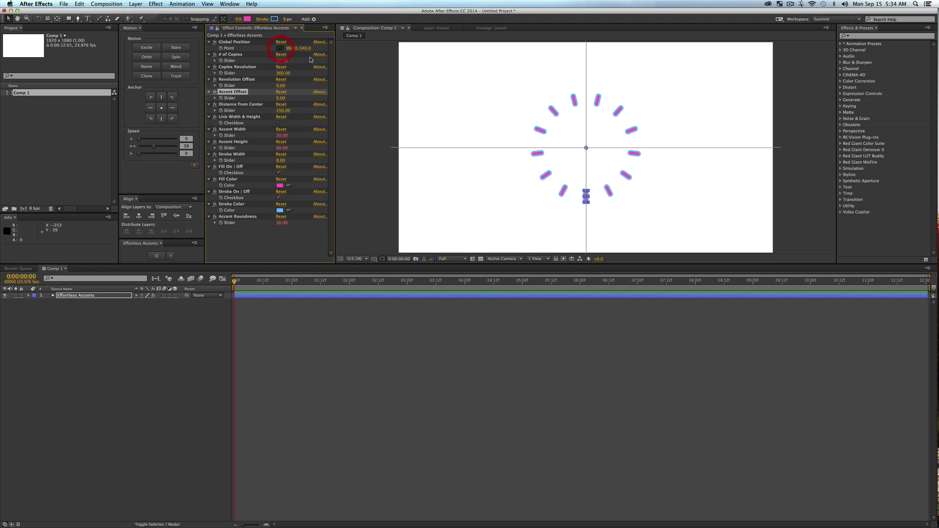
click(586, 149)
click(280, 42)
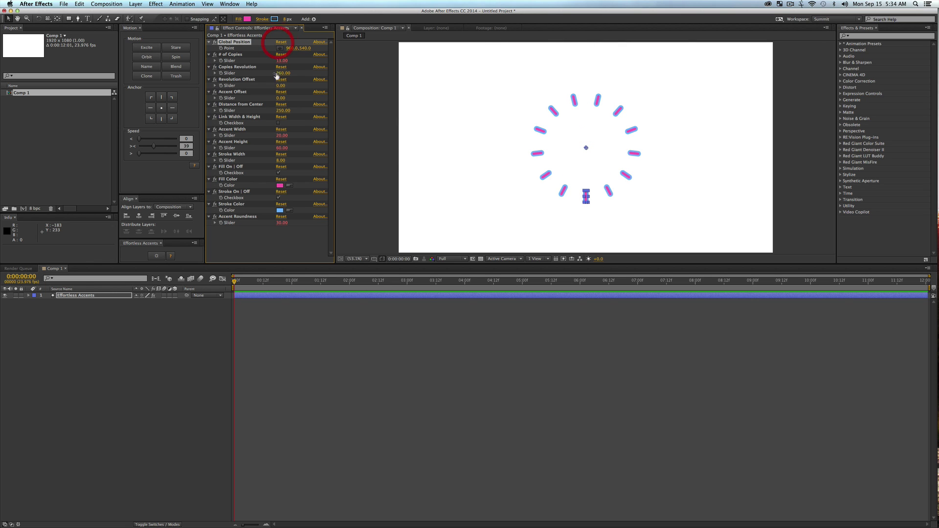
drag(282, 112, 378, 119)
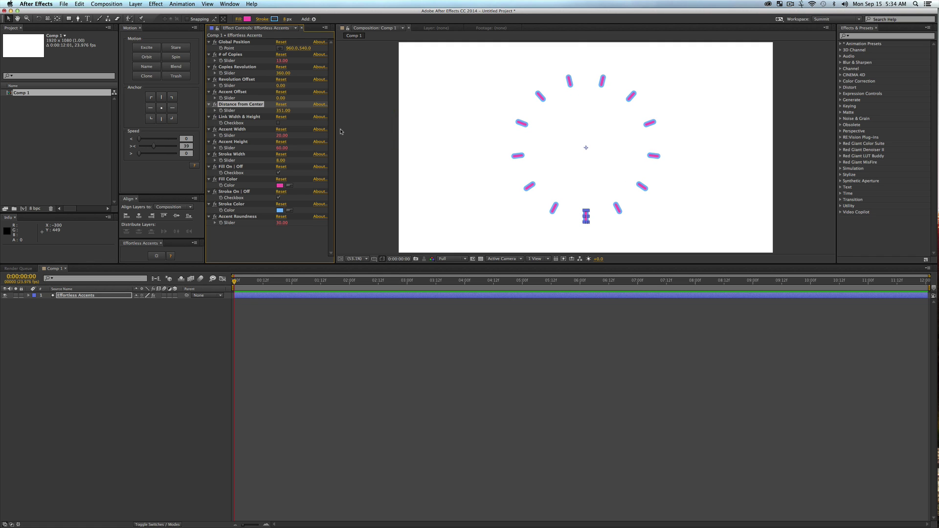
- Pull Distance from Center in to 292 and experiment with Accent Width and Height
mouse_move(284, 113)
mouse_down()
mouse_move(234, 123)
mouse_move(289, 117)
mouse_move(239, 118)
mouse_move(269, 117)
mouse_up()
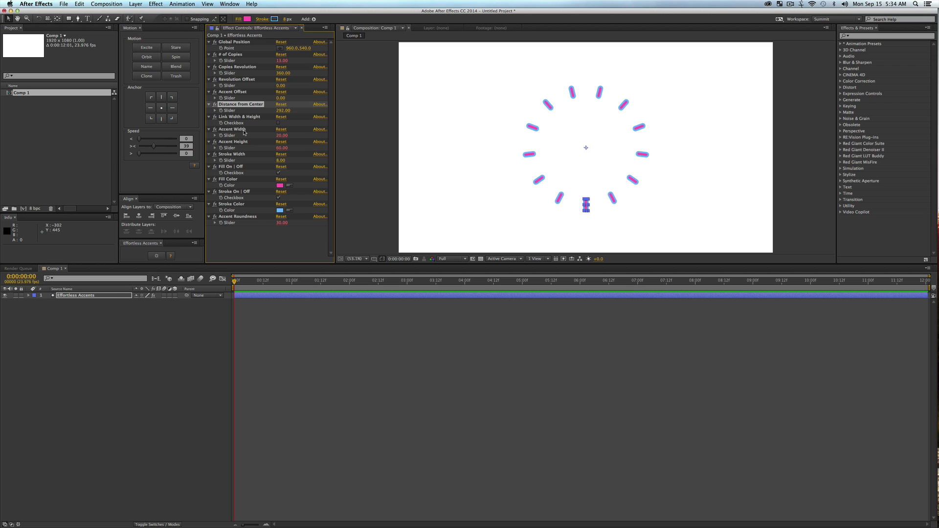
drag(283, 137, 358, 142)
mouse_move(284, 136)
mouse_down()
mouse_move(429, 152)
mouse_move(365, 159)
mouse_move(764, 147)
mouse_move(937, 155)
mouse_move(209, 176)
mouse_move(296, 181)
mouse_move(266, 179)
mouse_up()
drag(282, 148, 794, 155)
drag(280, 137, 240, 173)
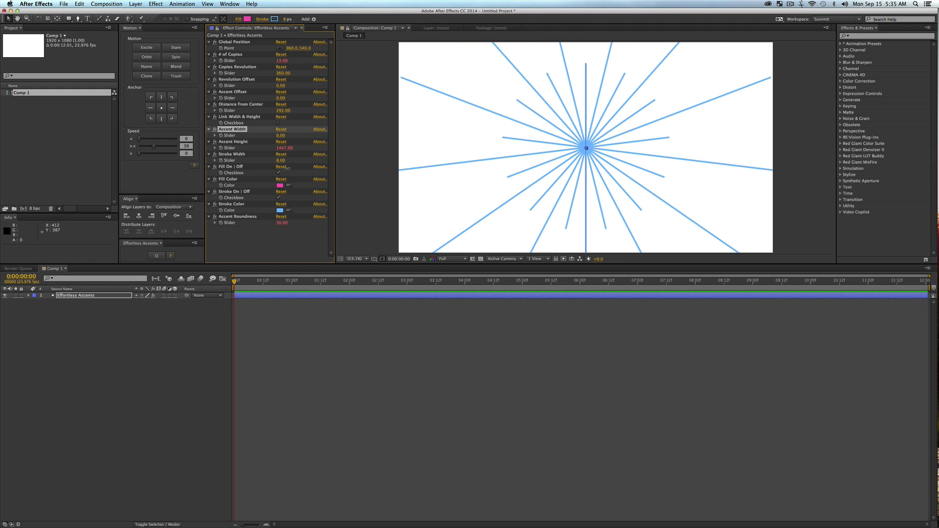
- Set Accent Width to 27 and Accent Height to about 109, making narrow pink bars
click(281, 130)
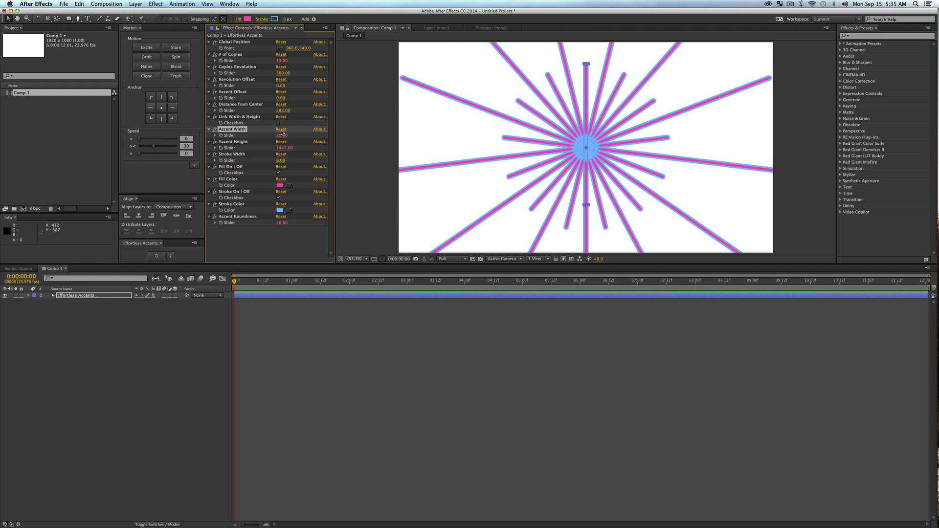
drag(282, 130, 283, 138)
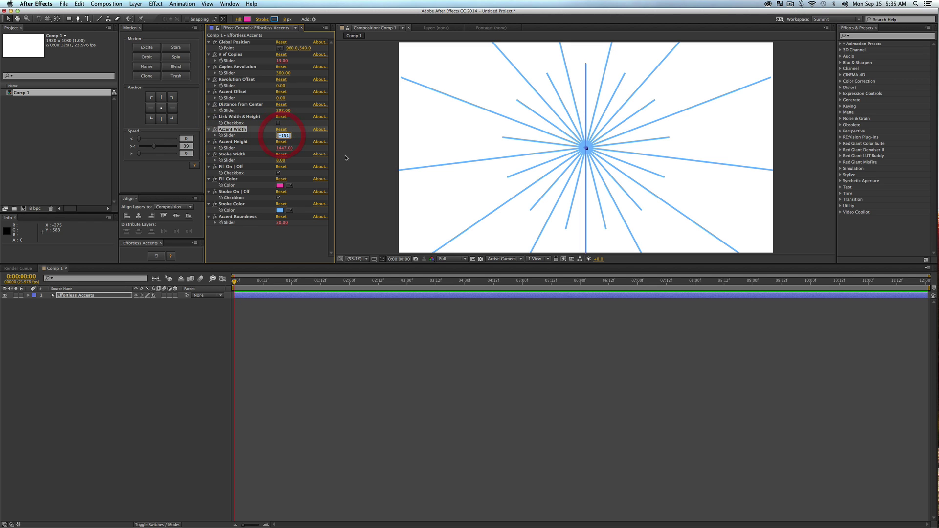
text(0)
key(Return)
drag(281, 135, 291, 139)
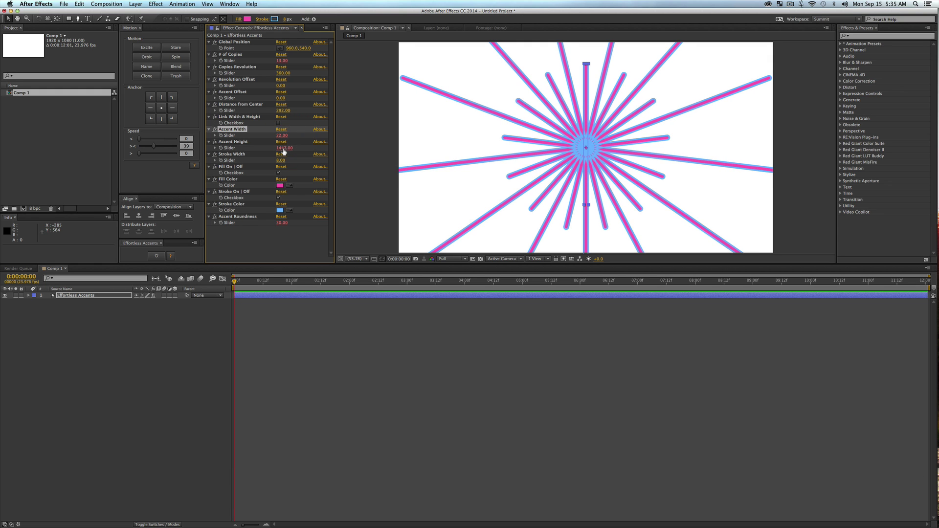
click(284, 147)
text(15)
key(Return)
drag(292, 148, 333, 157)
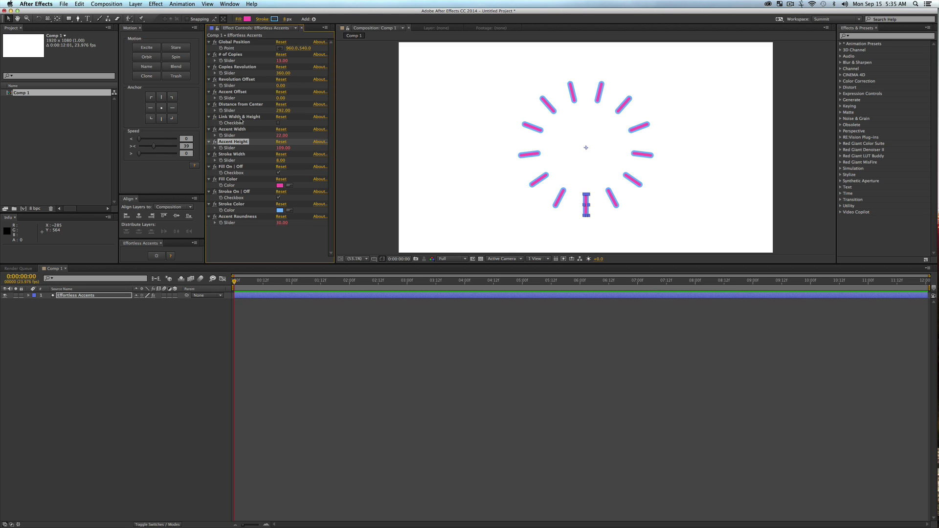
- Toggle Link Width & Height on and off, scrub Accent Width to 55, and trial Stroke Width
click(278, 123)
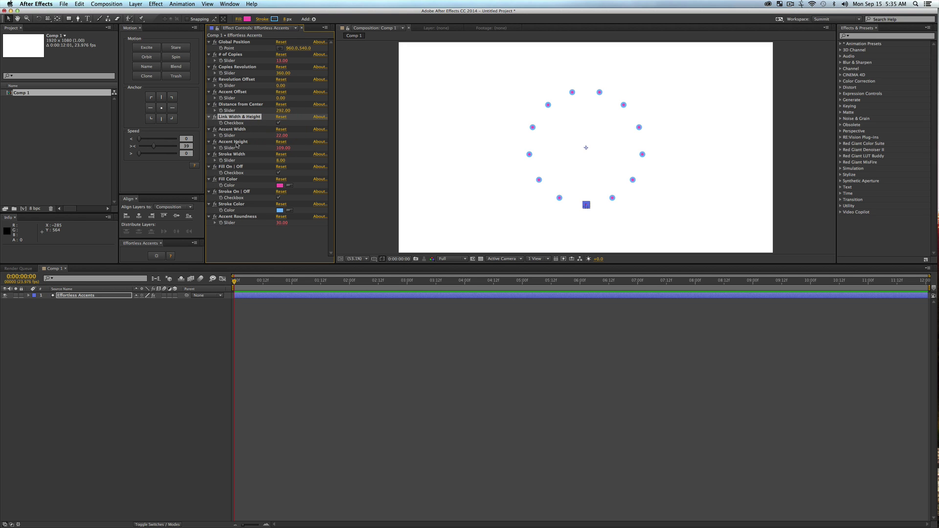
mouse_move(279, 135)
mouse_down()
mouse_move(440, 152)
mouse_move(360, 157)
mouse_move(469, 168)
mouse_move(431, 174)
mouse_move(266, 147)
mouse_up()
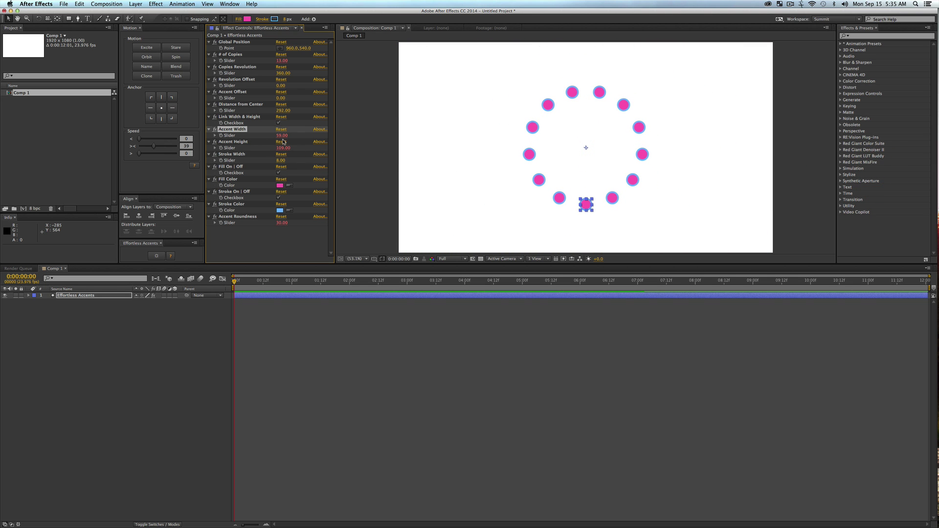
click(278, 123)
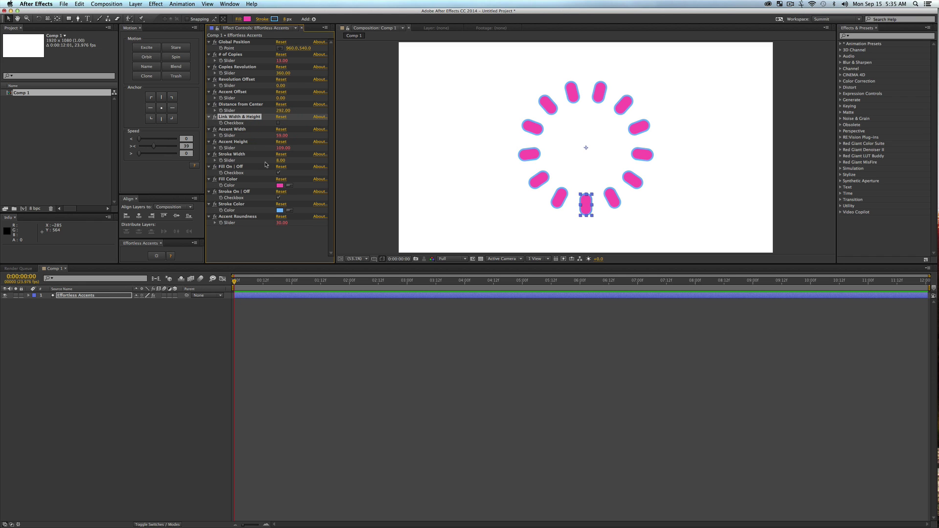
mouse_move(280, 161)
mouse_down()
mouse_move(548, 169)
mouse_move(293, 182)
mouse_move(398, 178)
mouse_move(301, 183)
mouse_up()
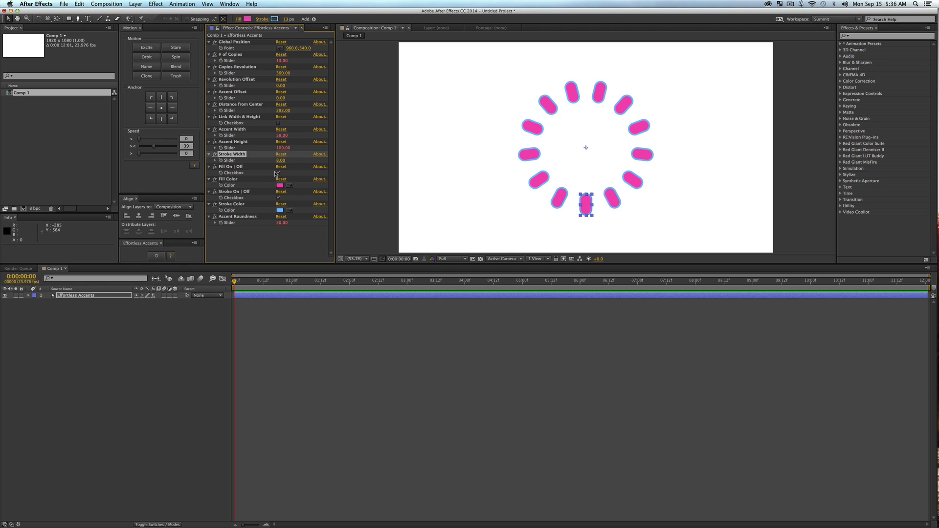
- Raise Stroke Width to 25, toggling the fill off and back on
click(278, 173)
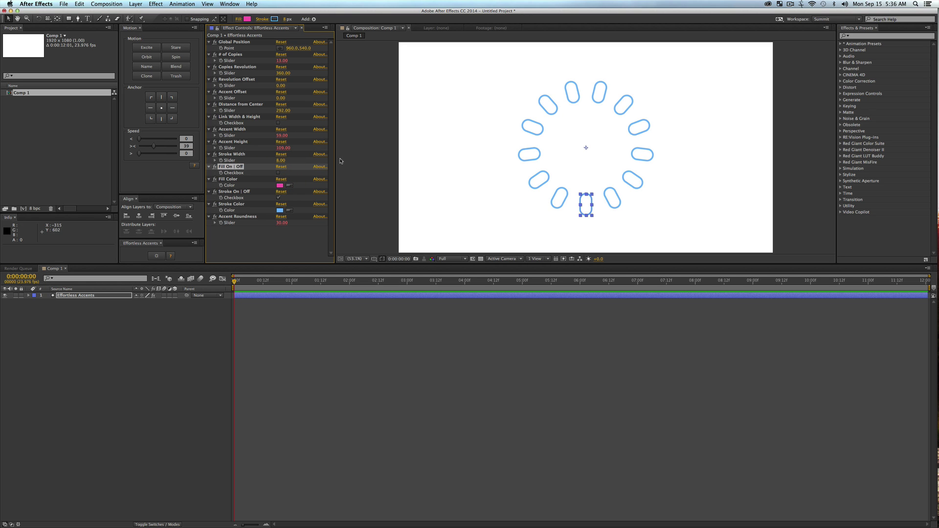
mouse_move(289, 161)
mouse_down()
mouse_move(303, 164)
mouse_move(287, 170)
mouse_up()
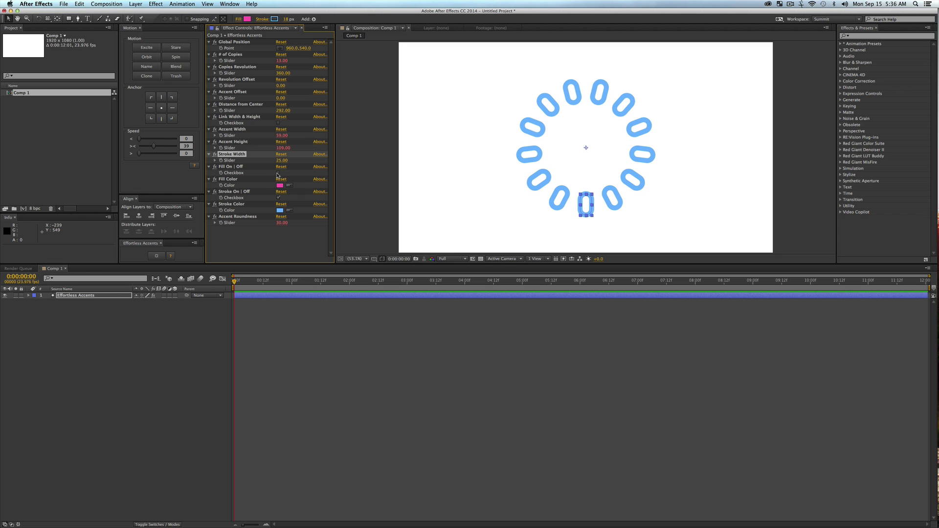
click(278, 172)
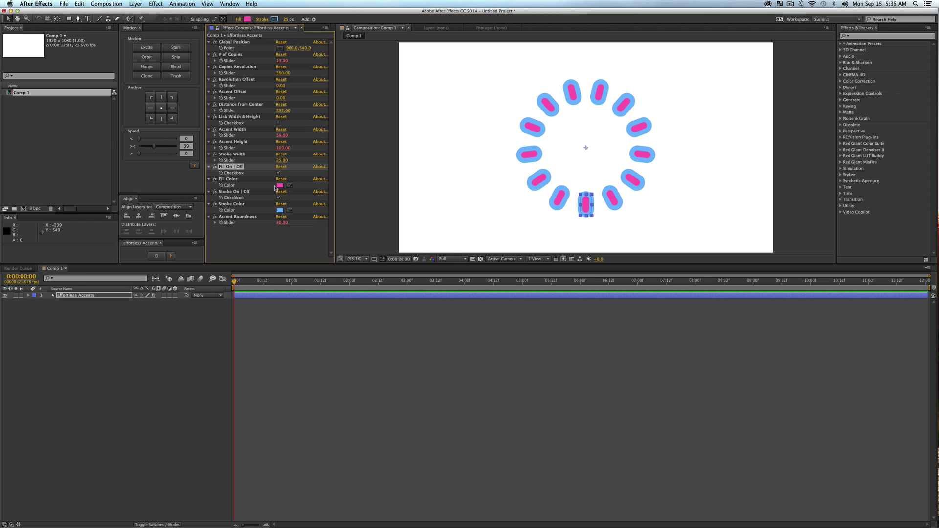
- Change the Fill Color to a dark grey sampled with the eyedropper
click(280, 186)
drag(702, 335, 704, 313)
click(782, 325)
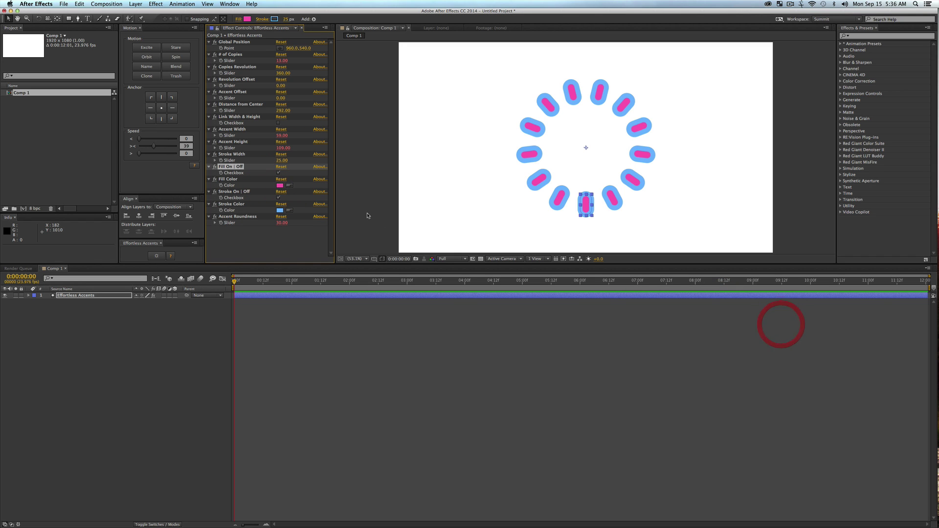
click(289, 187)
click(360, 122)
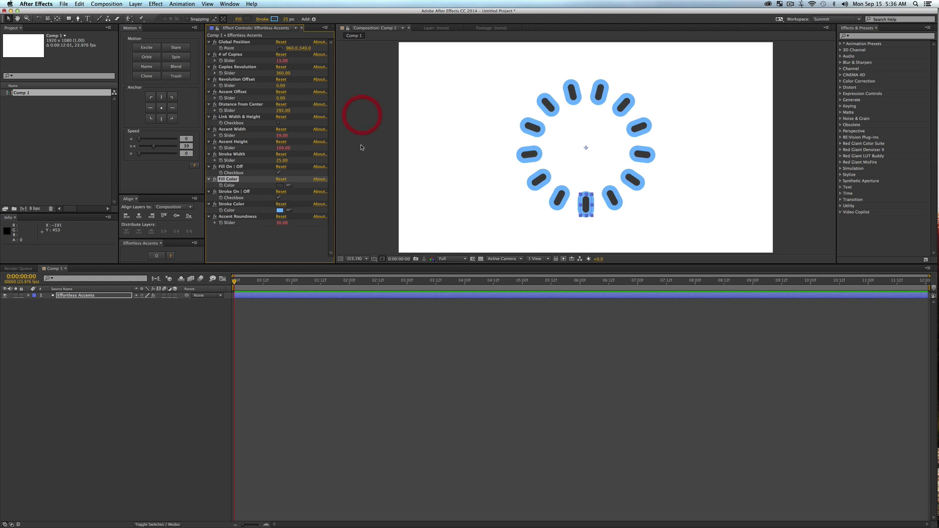
- Set the Fill Color to red F13434
click(289, 186)
click(35, 274)
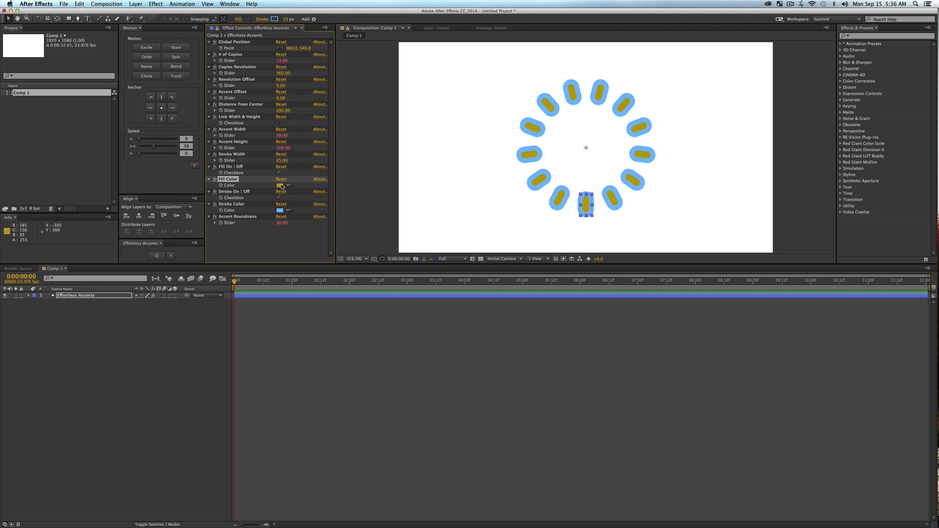
click(279, 185)
drag(716, 341, 716, 312)
click(685, 318)
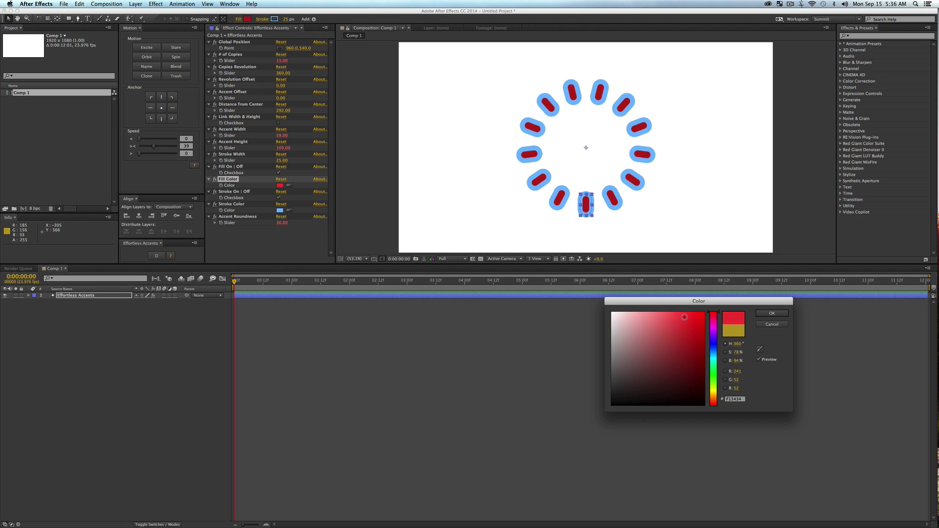
click(767, 313)
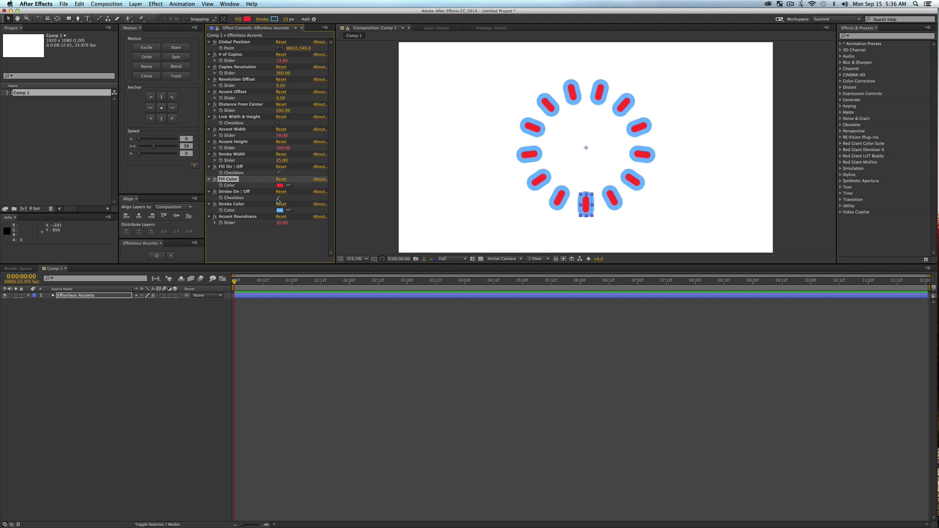
- Turn Stroke off and scrub Copies Revolution to 289 for a partial arc
click(278, 198)
click(278, 198)
click(278, 198)
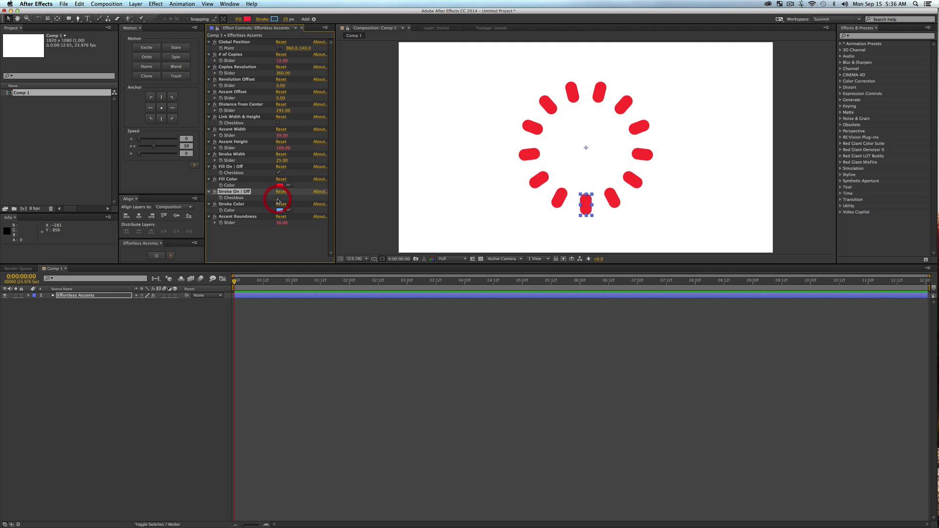
drag(282, 74, 288, 123)
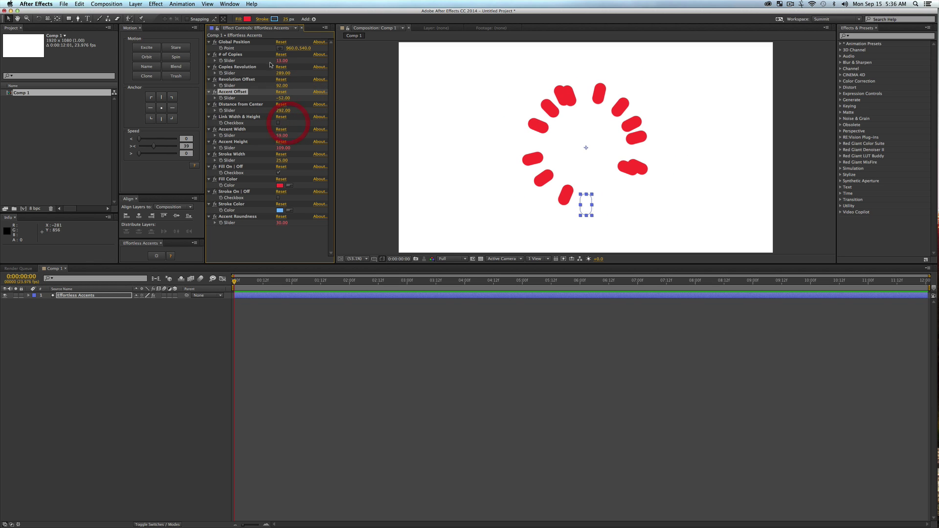
- Set Copies Revolution to 360, zero both offsets, turn the stroke on and the fill off
click(282, 73)
text(360)
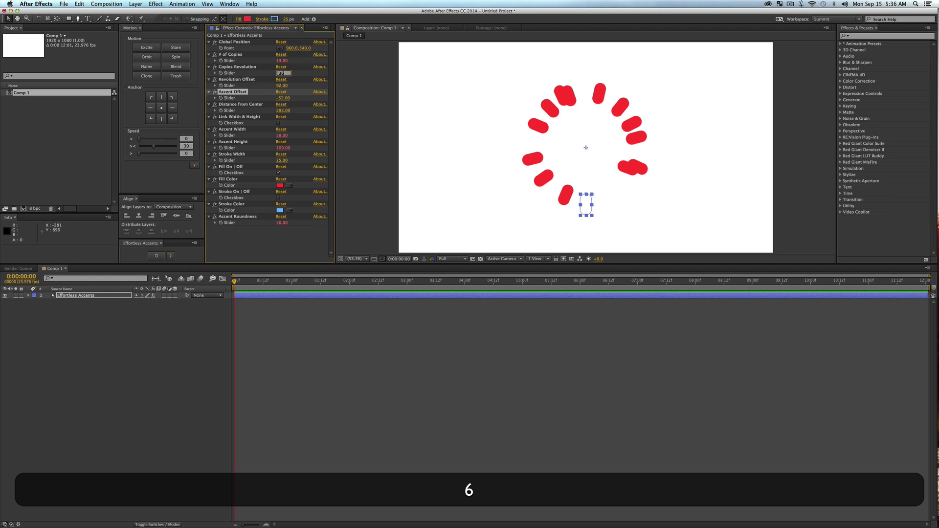
key(Return)
click(281, 79)
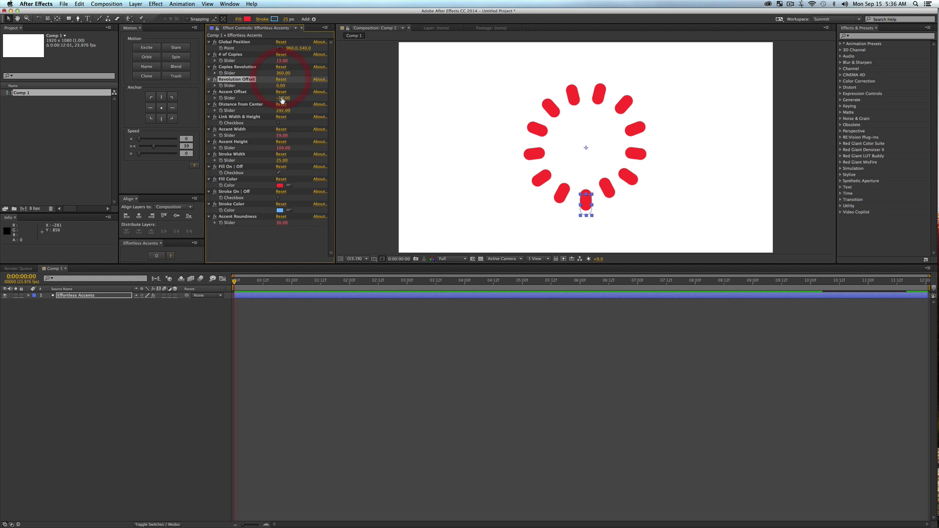
click(281, 92)
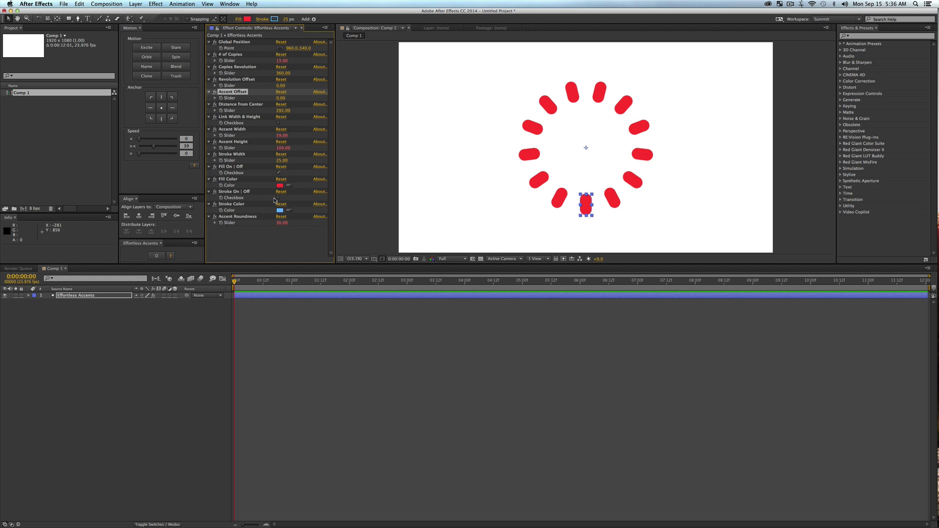
click(278, 198)
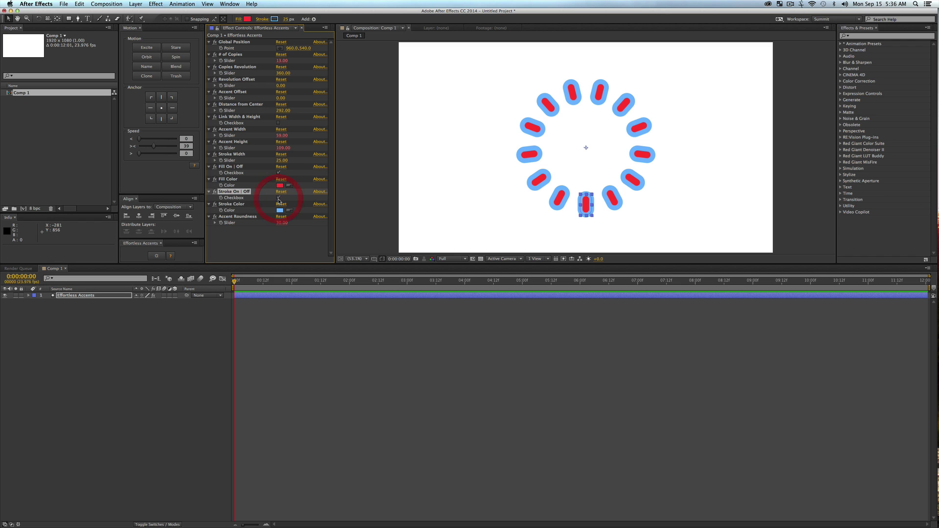
click(278, 173)
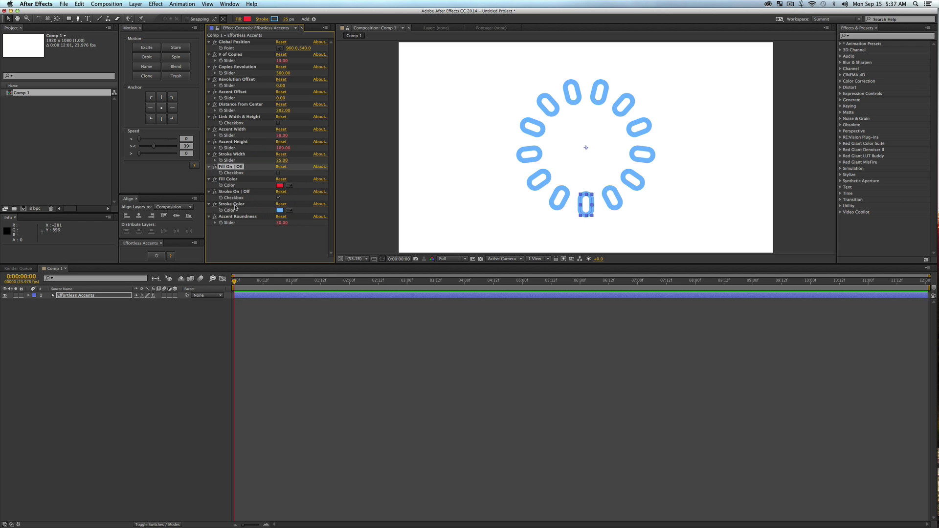
- Change the accents' Stroke Color to magenta
click(290, 212)
click(359, 162)
click(277, 216)
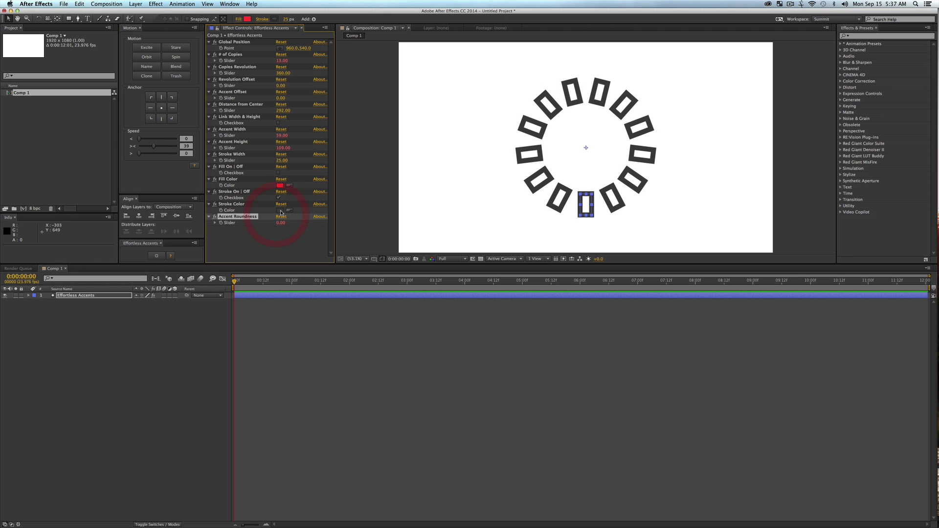
click(280, 211)
mouse_move(714, 321)
mouse_down()
mouse_move(713, 335)
mouse_move(713, 326)
mouse_up()
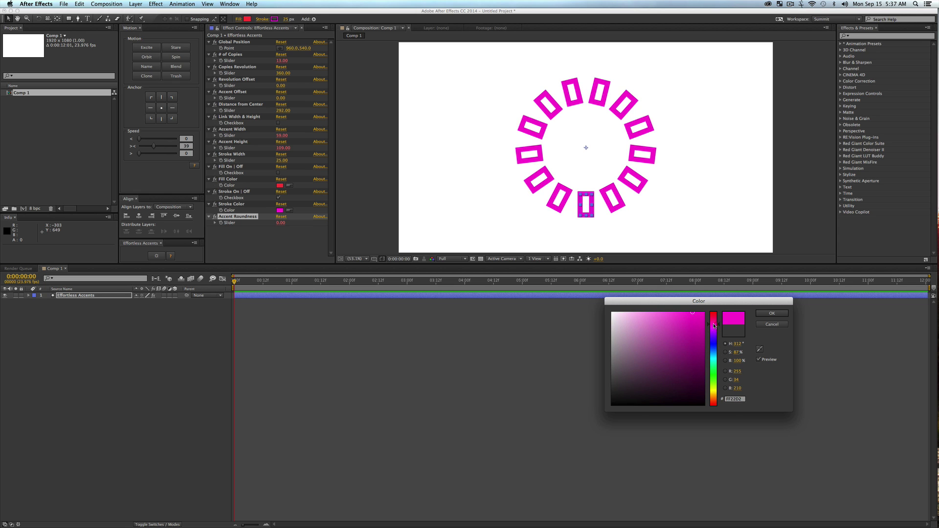
click(771, 314)
- Link width and height, set Accent Roundness to about 155 and thin the stroke to 25
drag(279, 224, 487, 233)
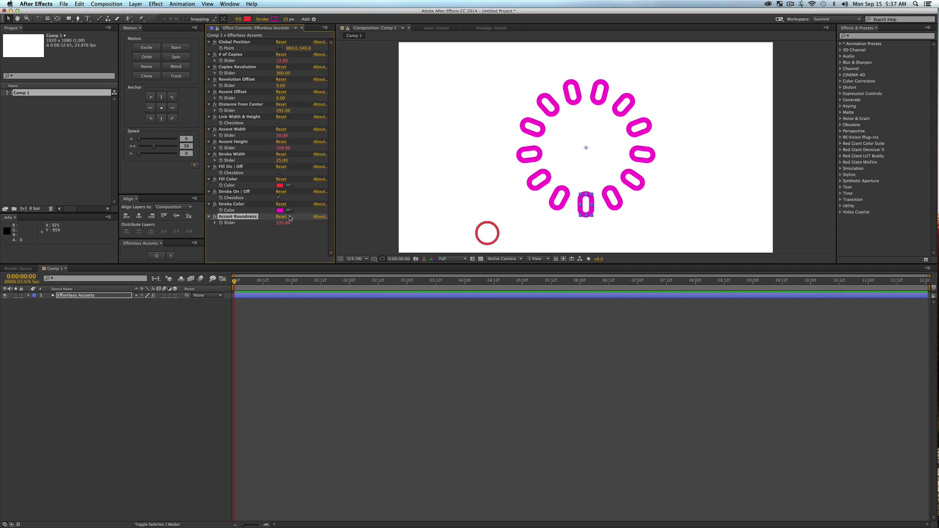
click(278, 123)
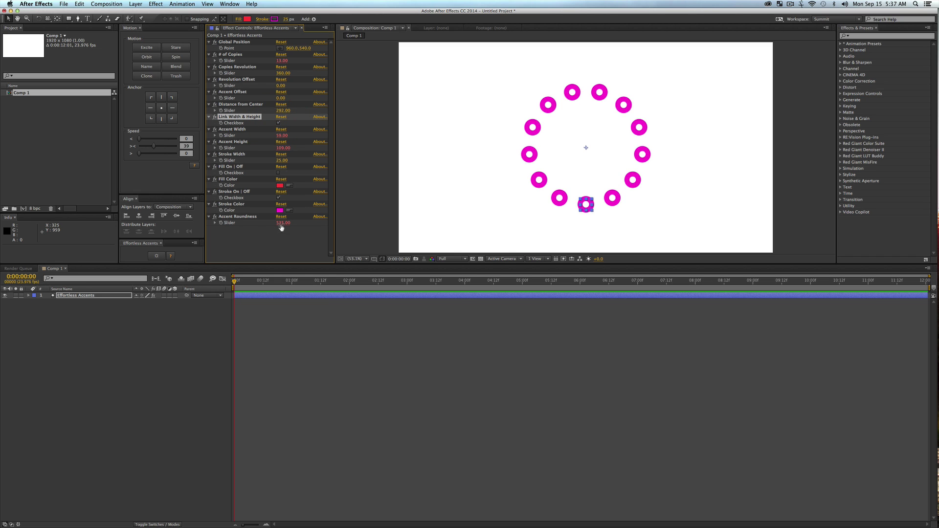
drag(280, 223, 44, 240)
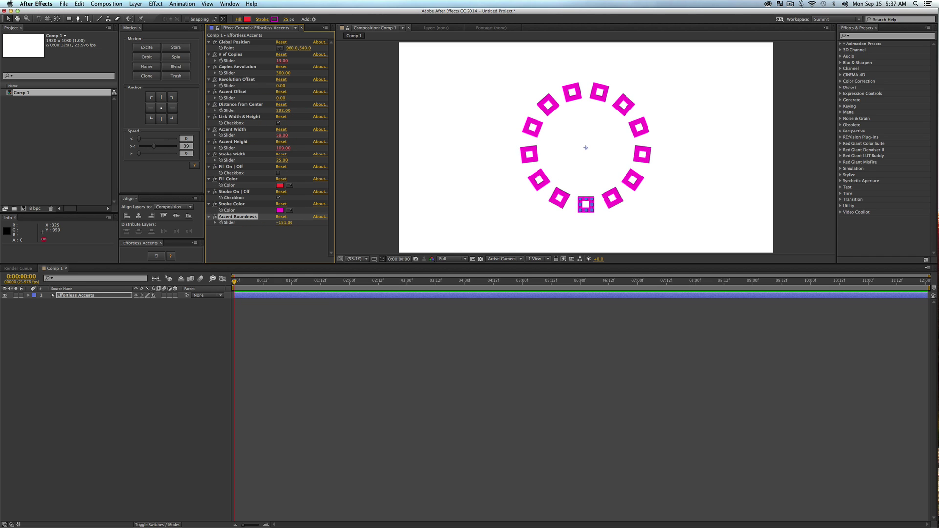
drag(280, 224, 343, 229)
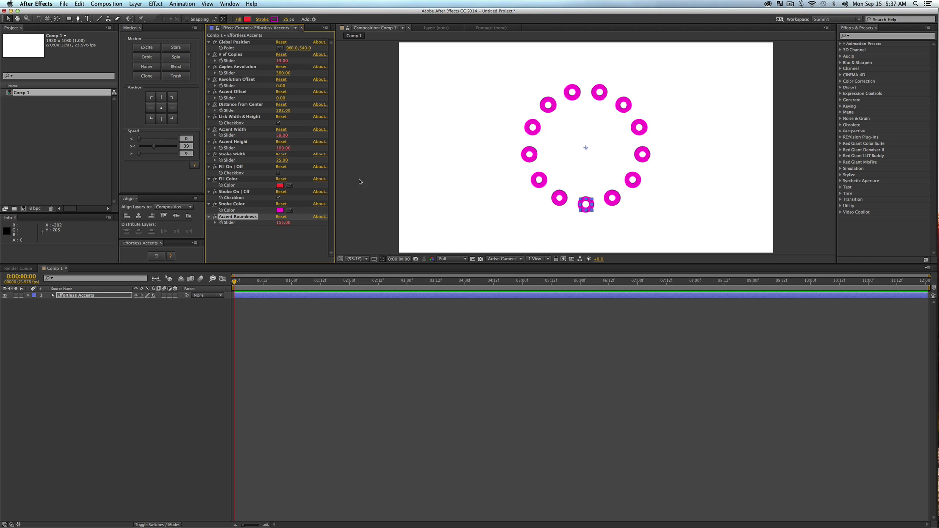
mouse_move(283, 160)
mouse_down()
mouse_move(333, 166)
mouse_move(264, 171)
mouse_move(303, 182)
mouse_up()
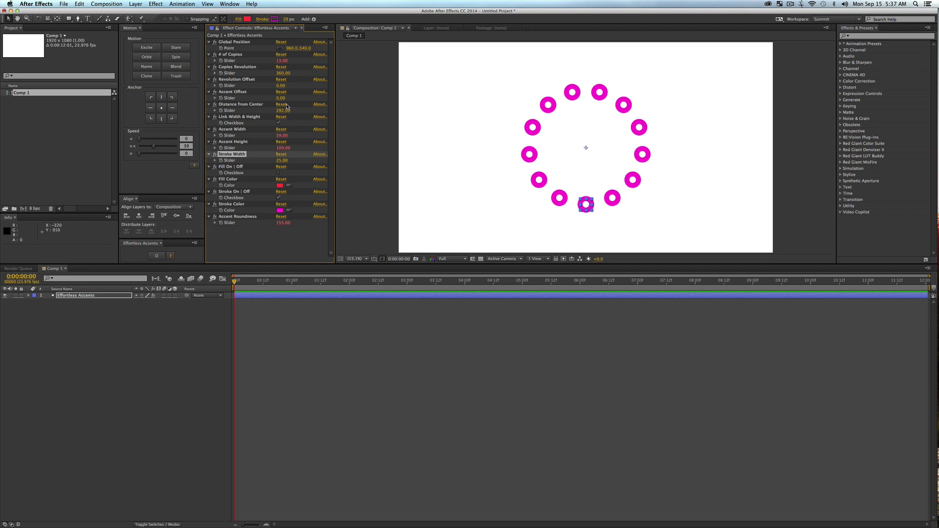
- Delete the old accents layer and generate new Effortless Accents layers
click(85, 295)
key(Delete)
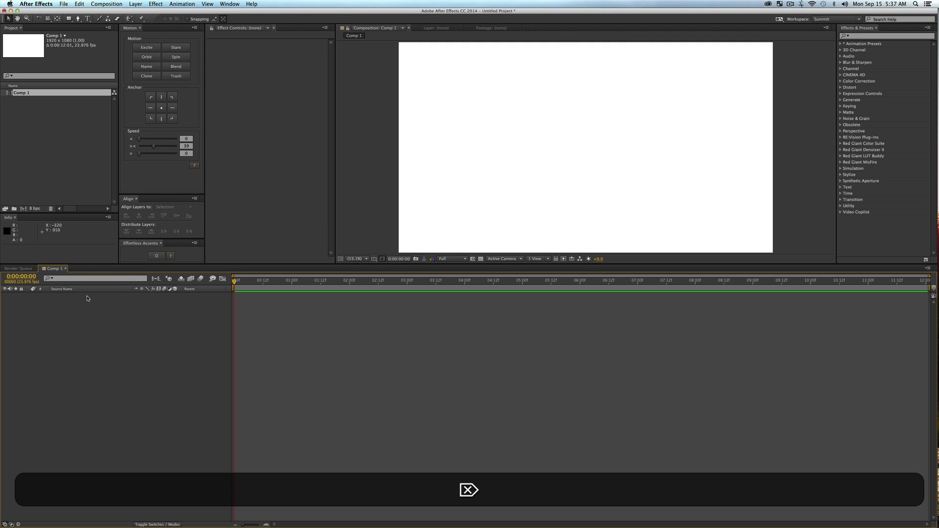
click(156, 256)
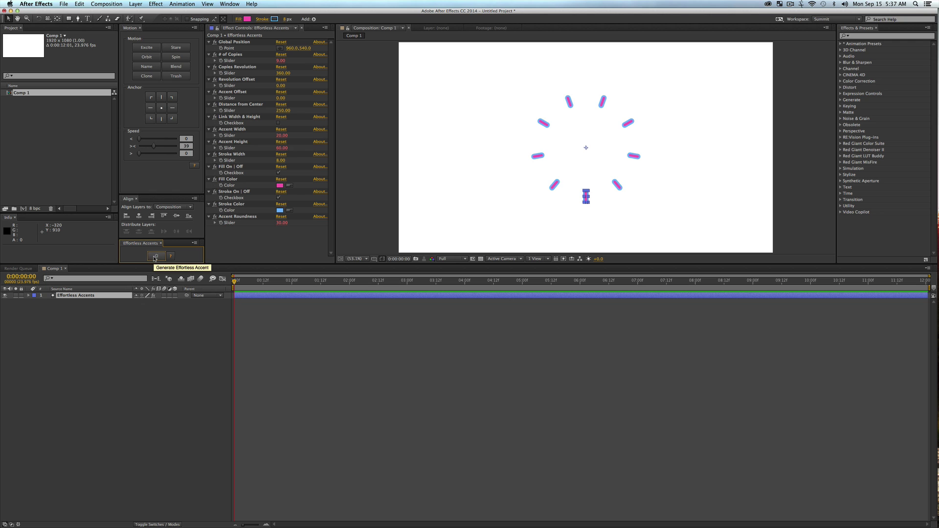
click(156, 256)
click(156, 256)
click(157, 256)
- Delete the four accent layers and generate a single fresh Effortless Accents ring
drag(76, 344, 67, 288)
key(Delete)
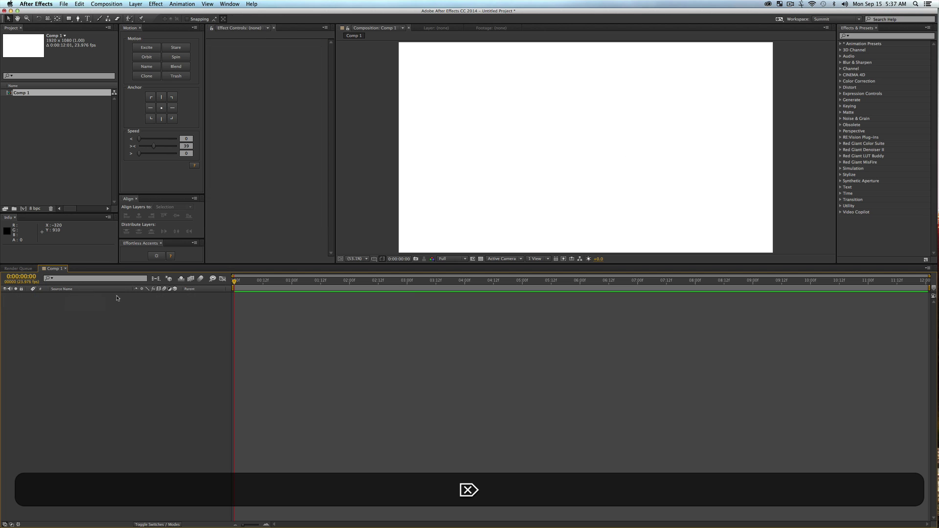
click(157, 255)
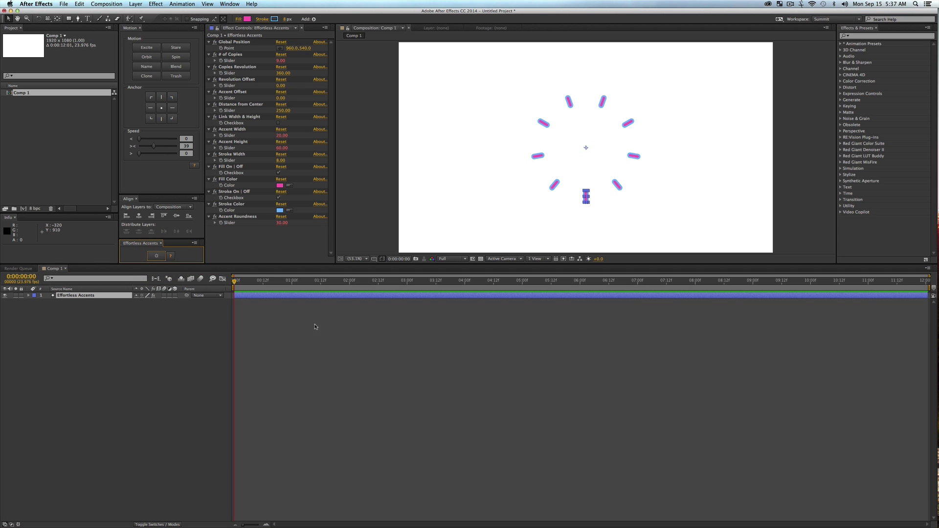
drag(374, 284, 386, 285)
drag(212, 289, 210, 290)
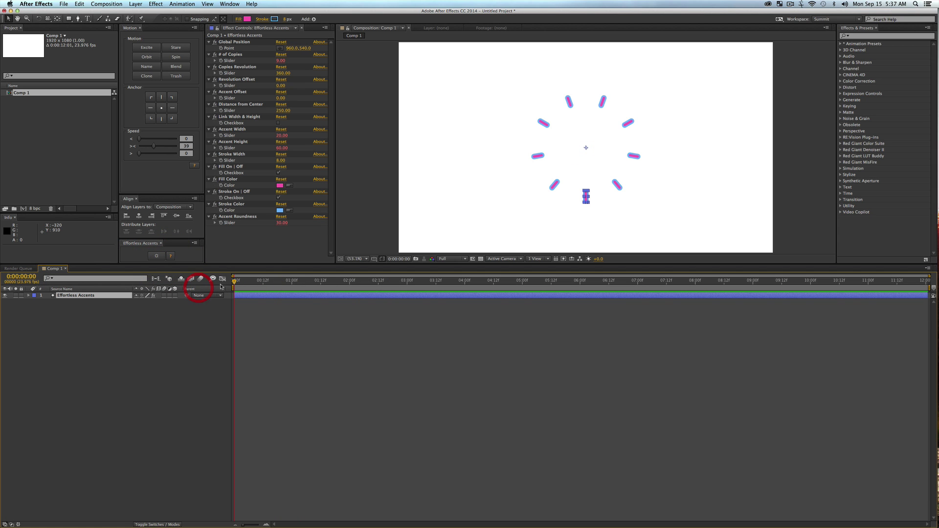
- Add keyframes for stroke, fill, roundness, Stroke Width, Accent Height and Accent Width
click(237, 41)
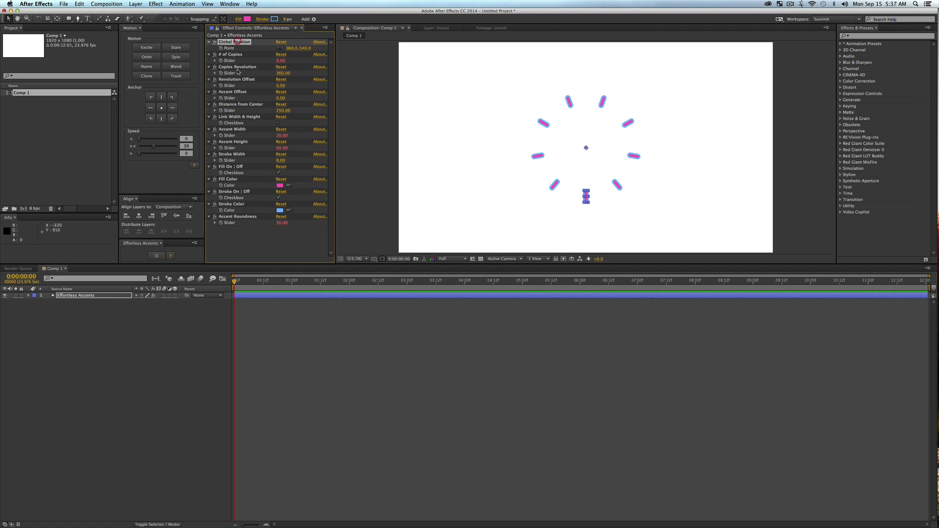
shift+click(235, 216)
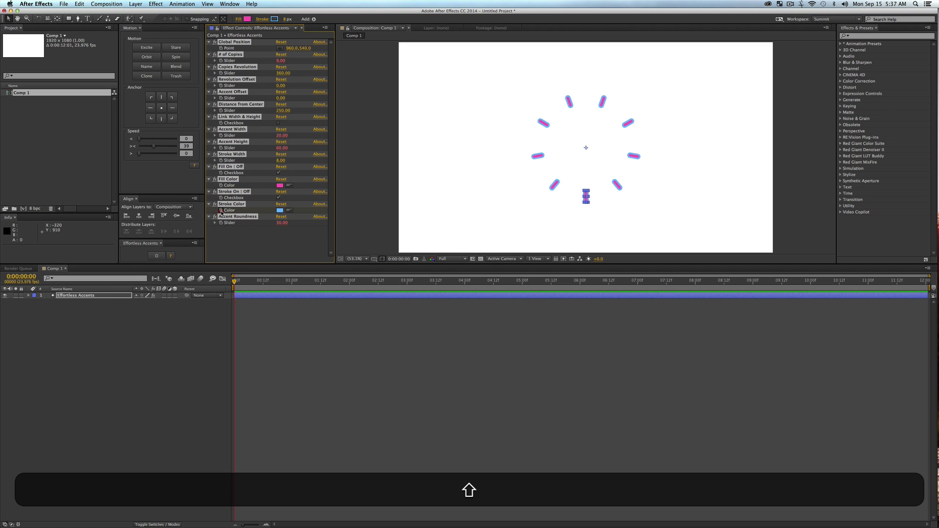
click(220, 212)
click(221, 225)
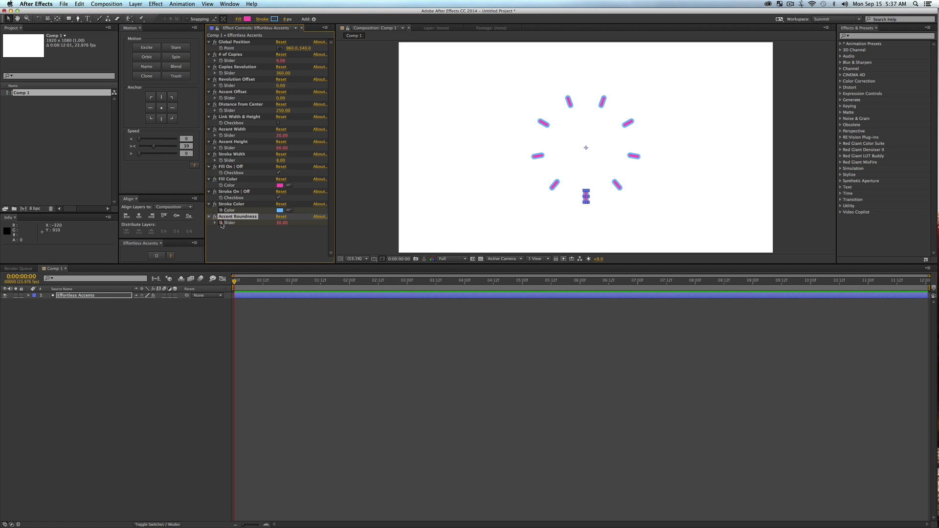
click(221, 193)
click(221, 180)
click(221, 167)
click(222, 155)
click(221, 142)
click(221, 130)
- Keyframe the link, distance, offset, revolution, copies and position parameters, then reveal all keyframes with U
click(221, 117)
click(221, 104)
click(221, 92)
click(221, 79)
click(222, 67)
click(221, 54)
click(221, 42)
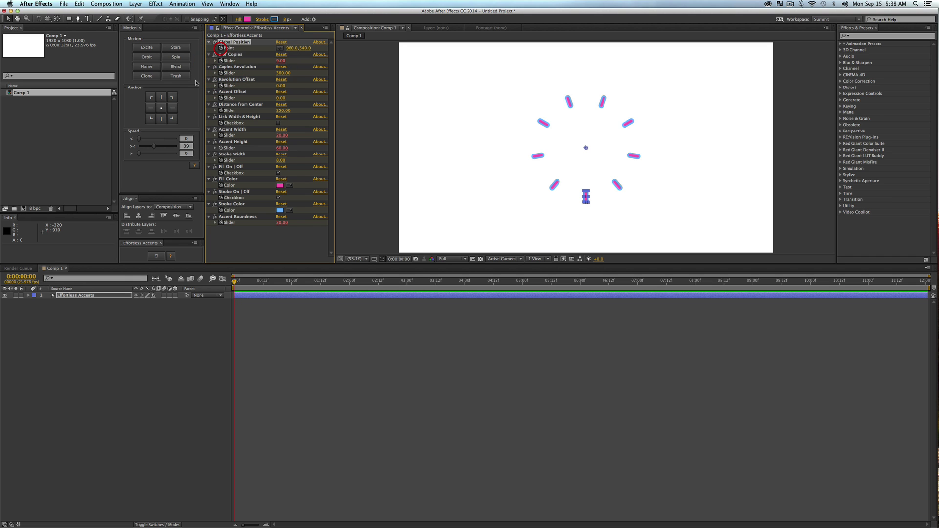
click(85, 298)
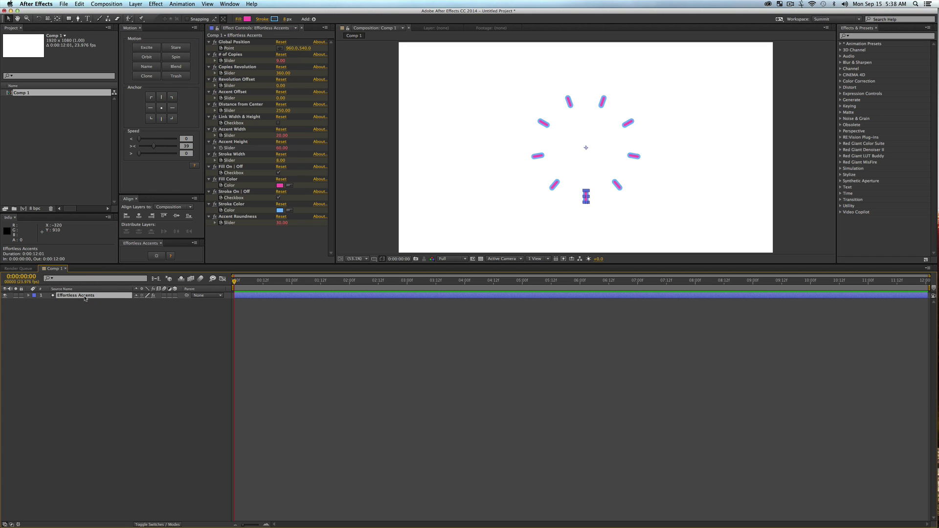
key(u)
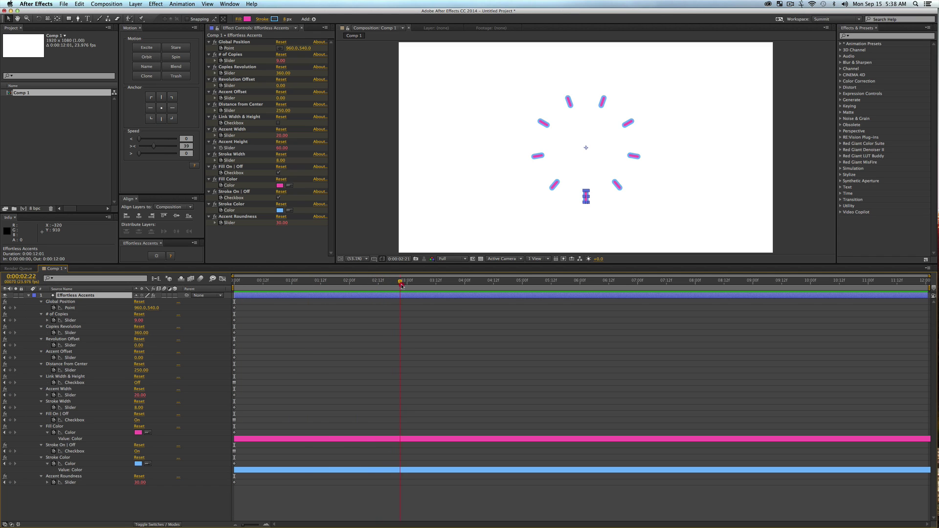
- Keyframe the Stroke Color to red at 0:00:02:23 and preview the blue-to-red shift
click(280, 210)
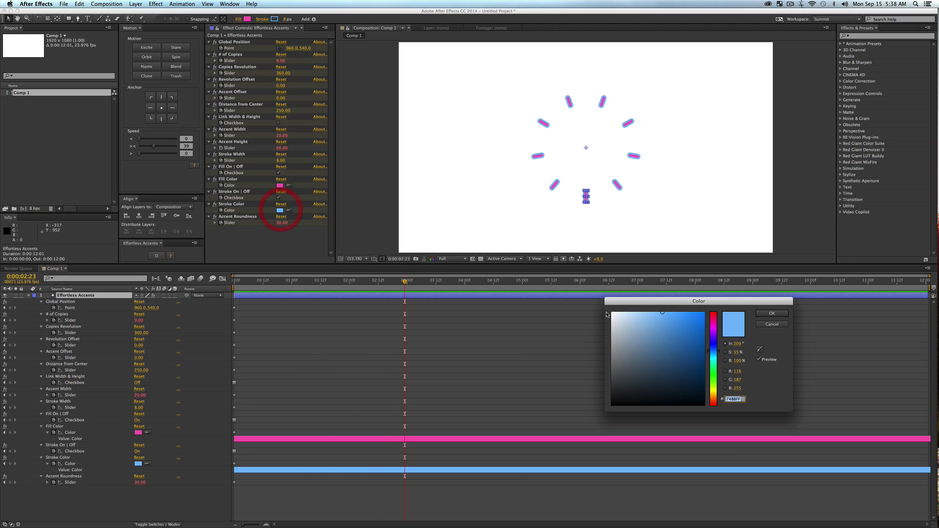
drag(706, 363, 714, 312)
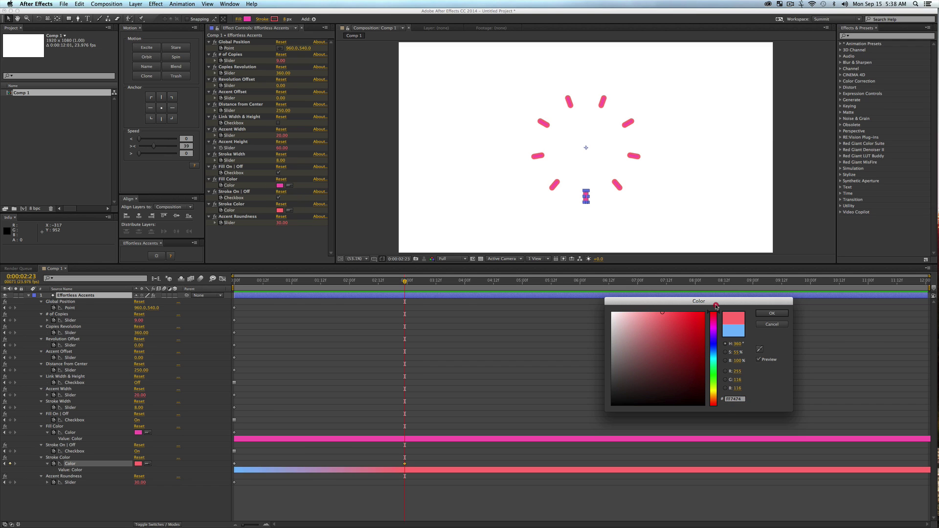
click(766, 313)
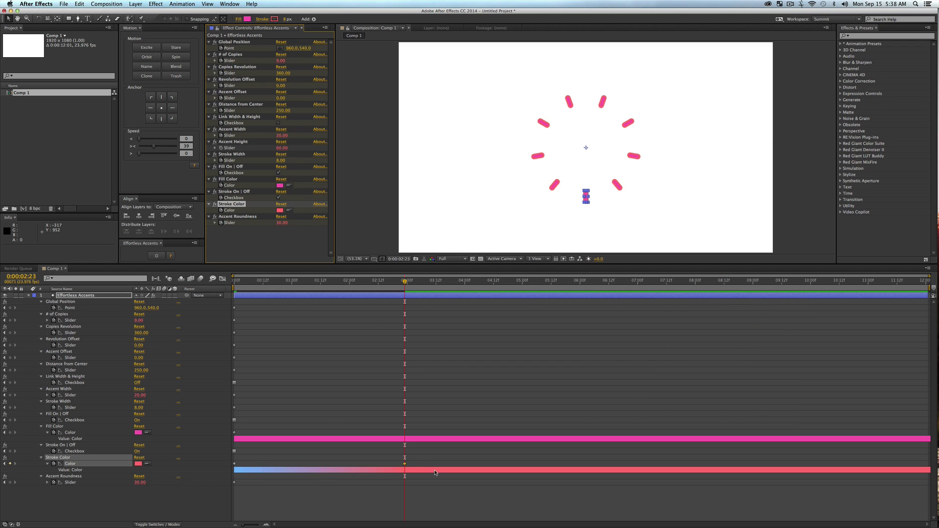
drag(404, 283, 395, 284)
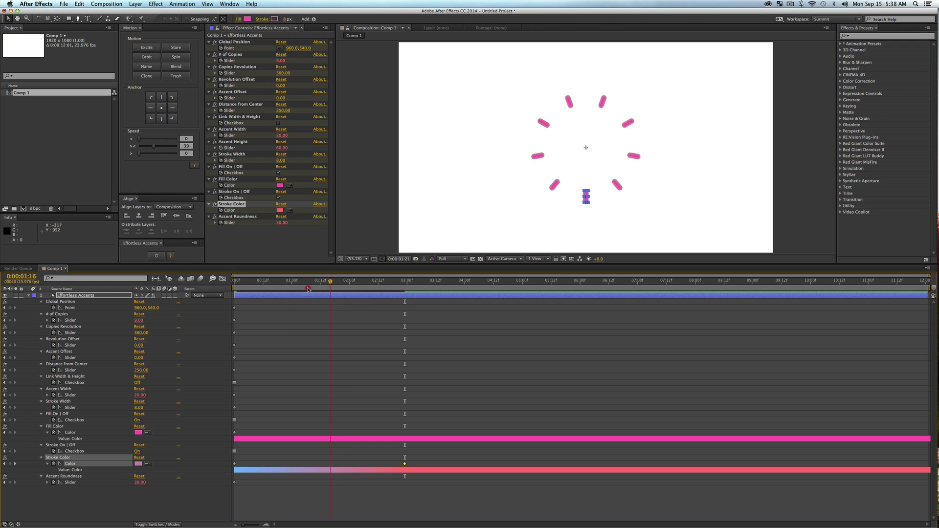
mouse_move(316, 302)
mouse_down()
mouse_move(441, 310)
mouse_move(381, 316)
mouse_up()
click(404, 323)
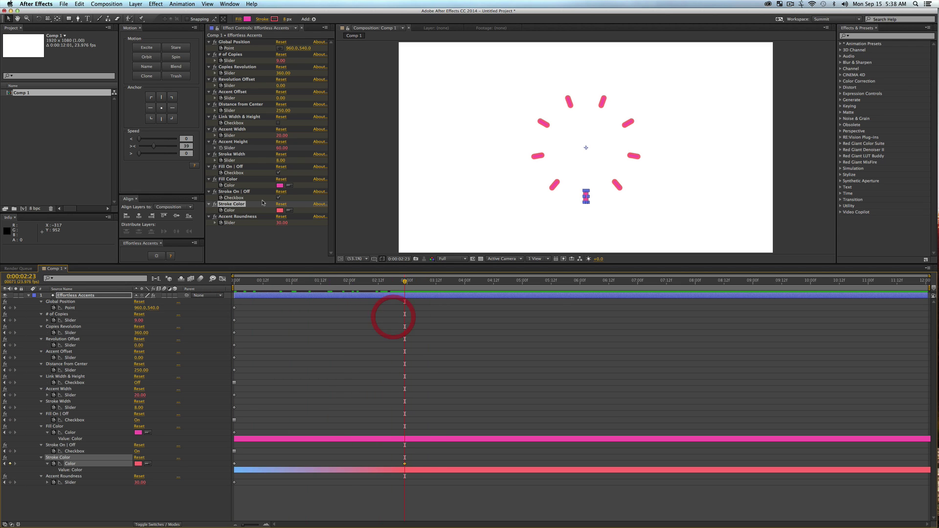
- Keyframe the Fill Color to green and preview the pink-to-green change
click(279, 185)
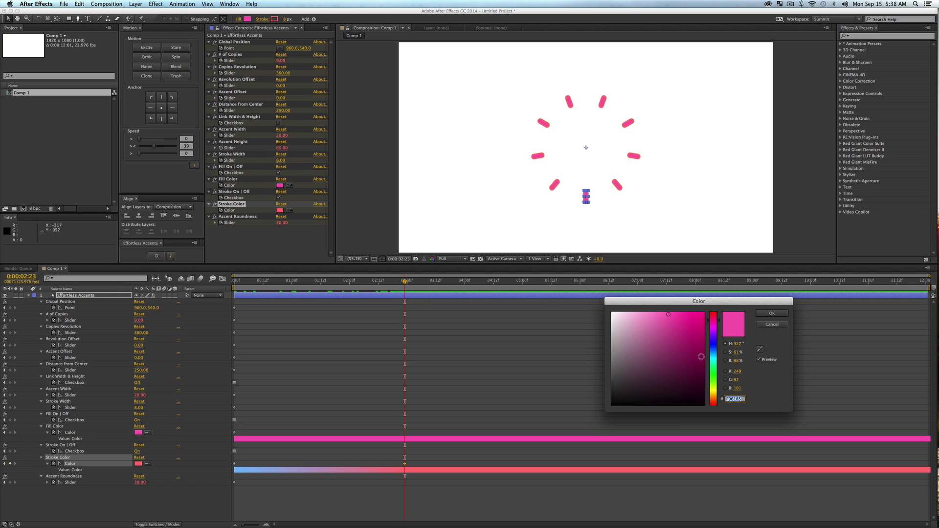
mouse_move(716, 379)
mouse_down()
mouse_move(714, 404)
mouse_move(714, 383)
mouse_up()
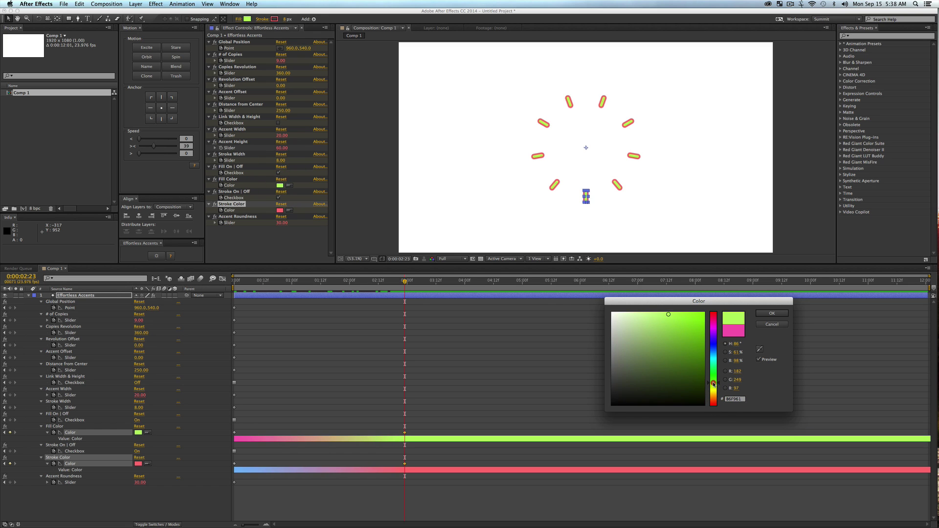
click(772, 314)
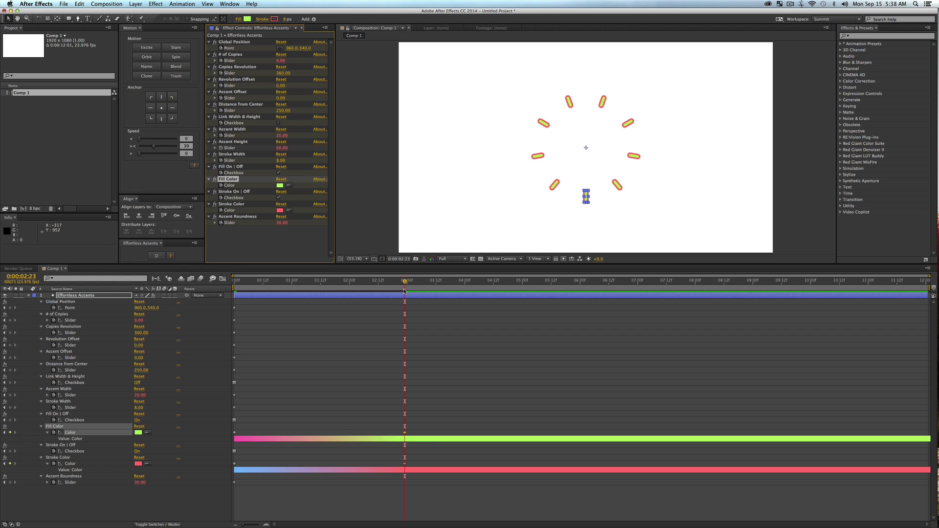
drag(406, 283, 229, 284)
drag(303, 289, 379, 301)
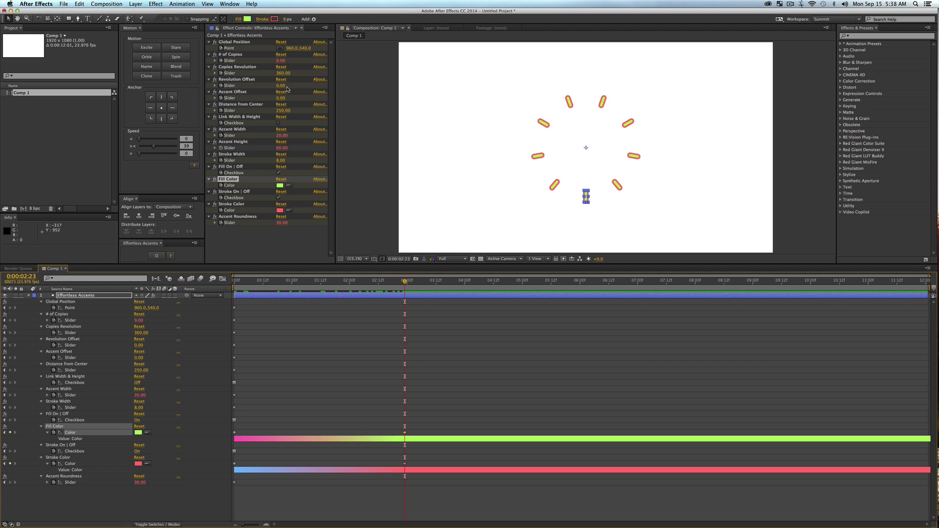
- Animate Distance from Center from 11 at the start to 402 at the later keyframe
drag(285, 112, 338, 114)
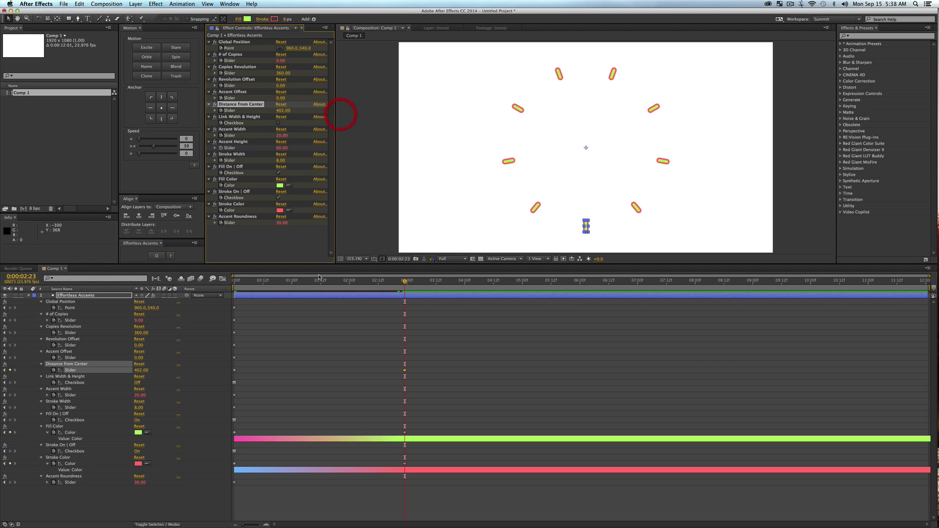
key(Home)
drag(281, 114, 210, 126)
key(space)
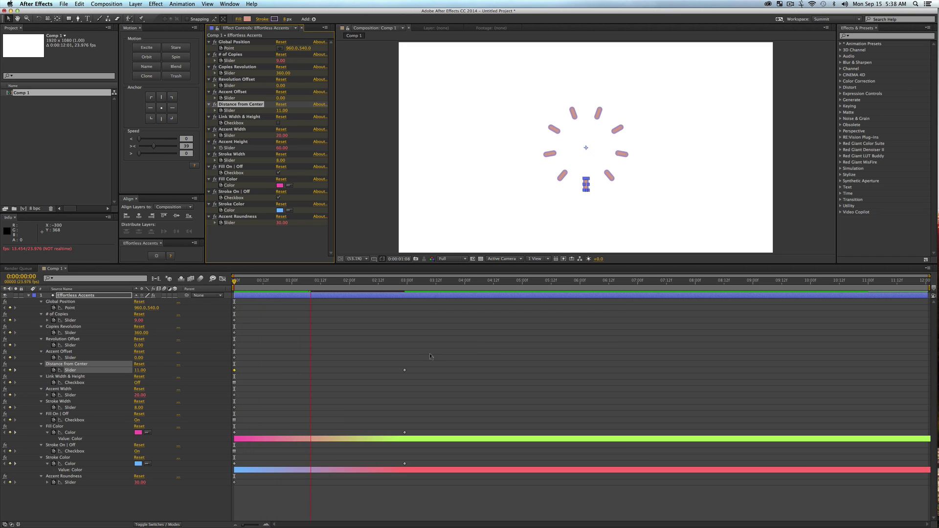
key(space)
- Move the three 3:00f keyframes to 1:09, end the work area at 2:12, and RAM preview
drag(382, 346, 430, 478)
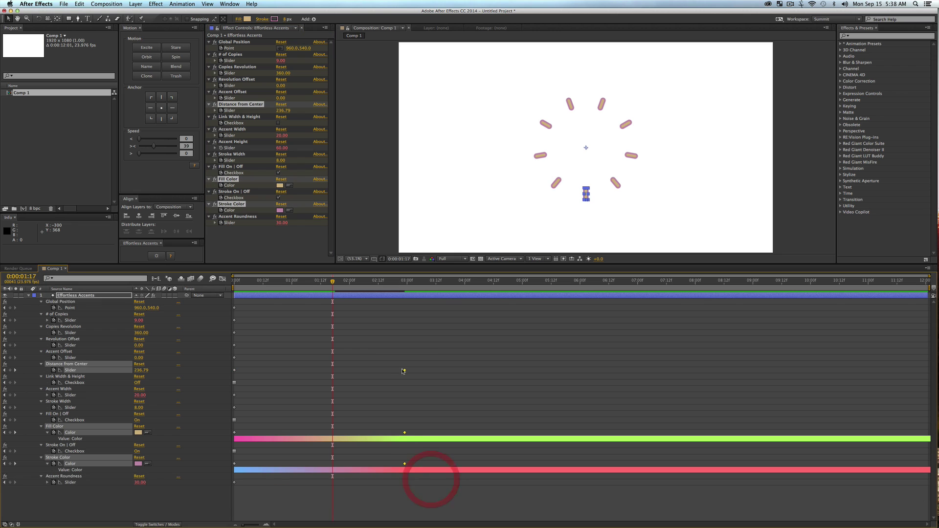
drag(403, 371, 313, 371)
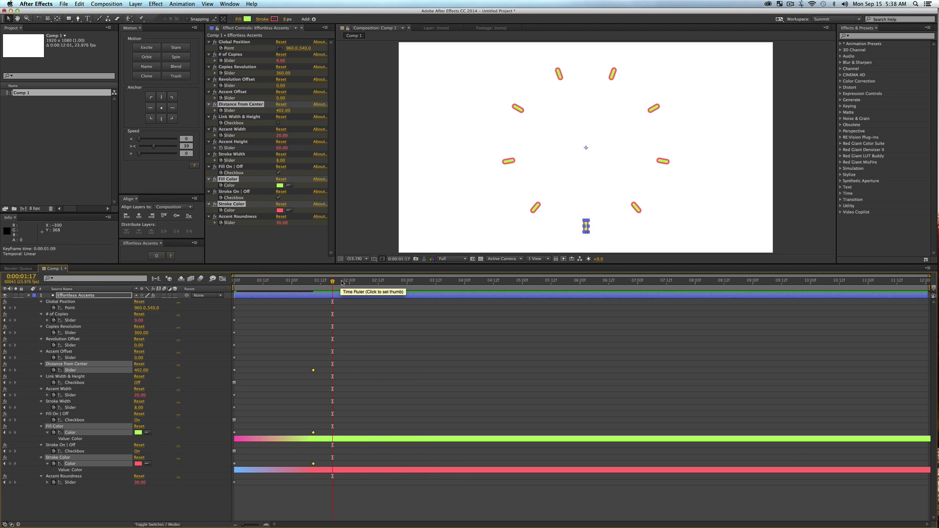
click(378, 282)
key(n)
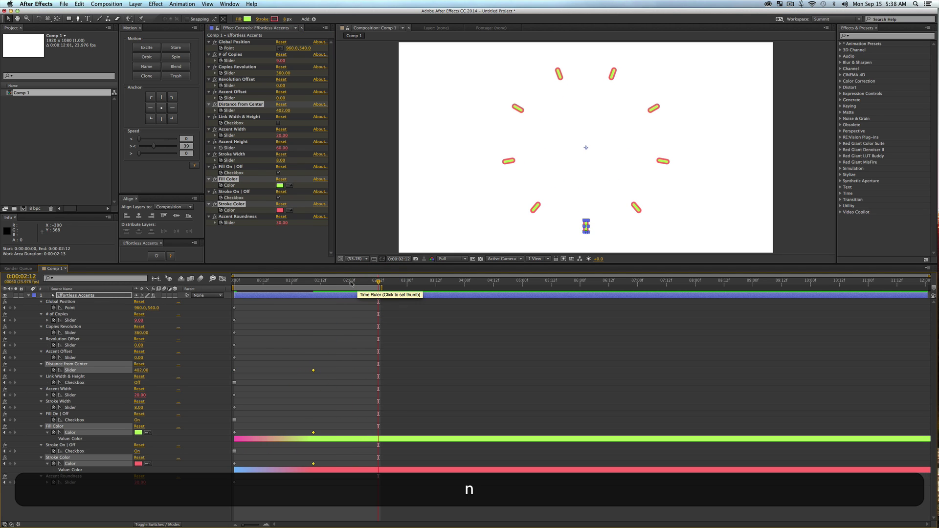
key(KP_0)
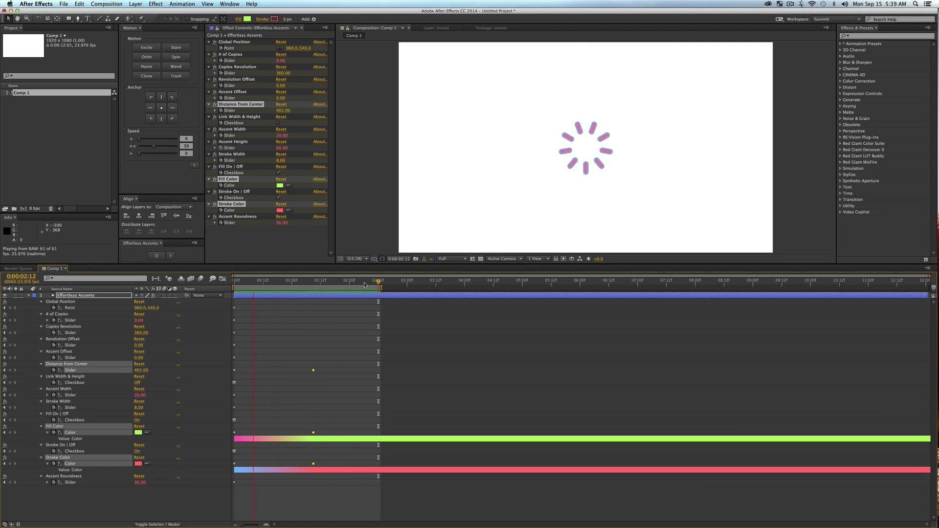
key(space)
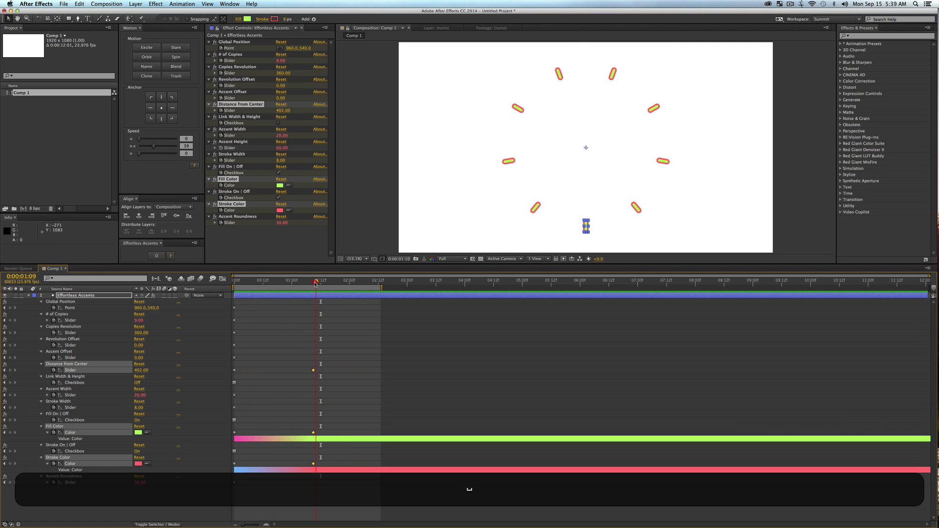
click(314, 283)
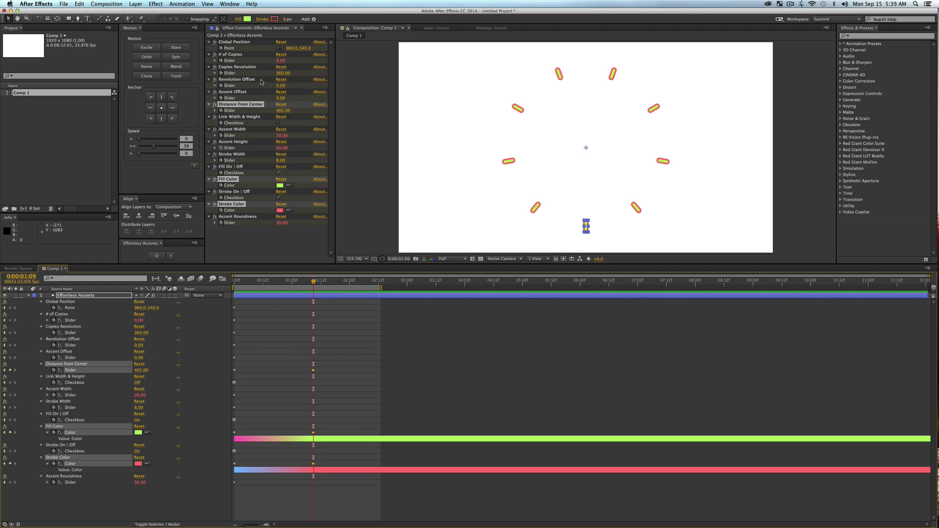
- Keyframe a higher Accent Offset at 1:09 and preview the result
drag(282, 98, 362, 98)
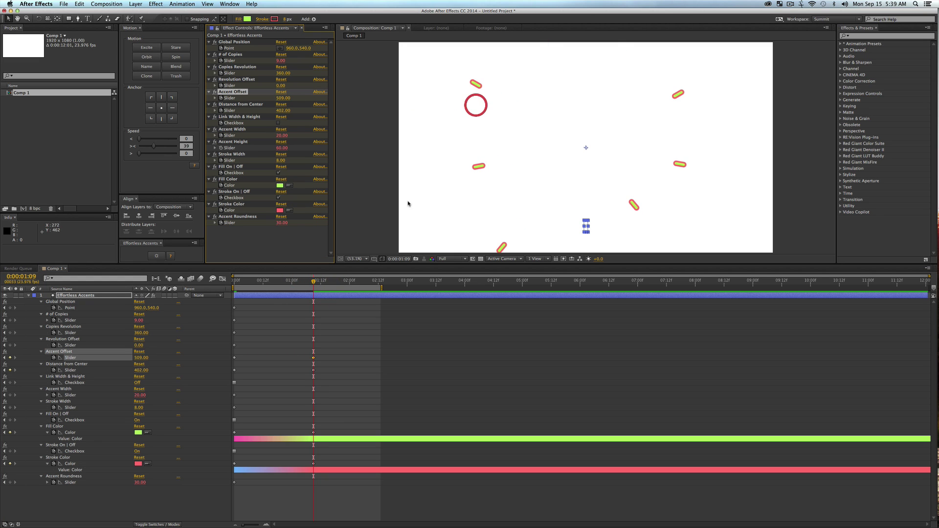
drag(313, 281, 122, 296)
key(space)
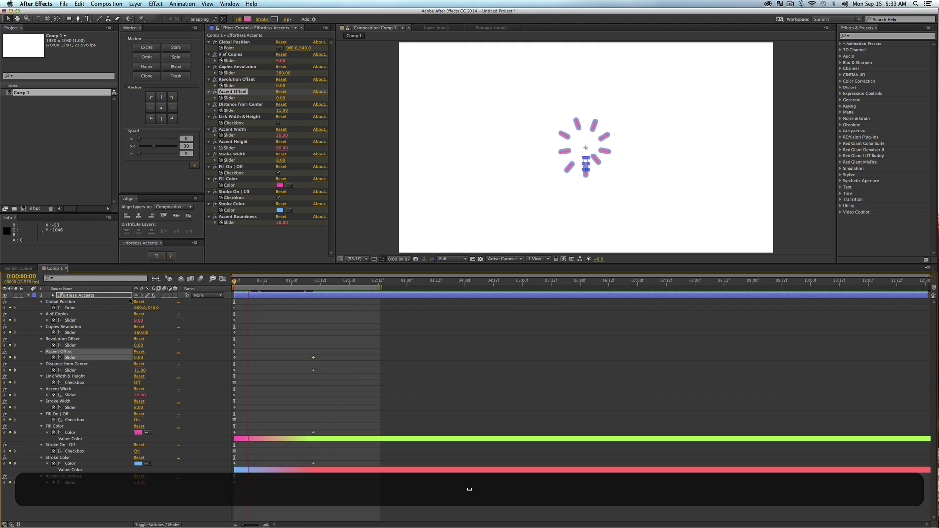
key(space)
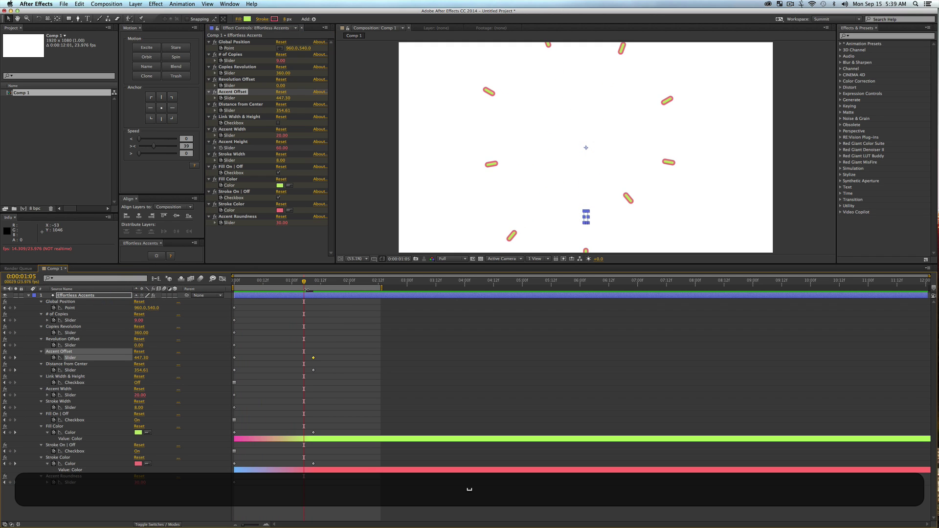
click(314, 281)
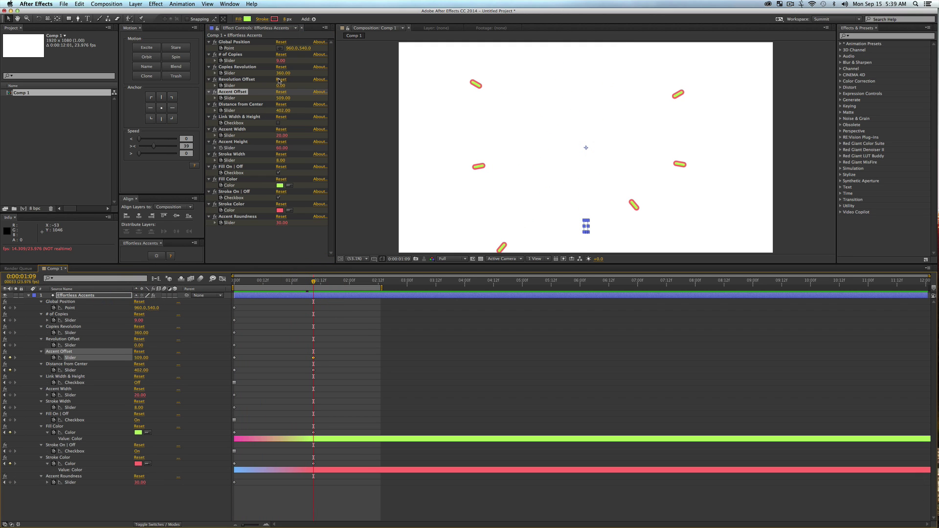
- Keyframe Revolution Offset at 1:09 to rotate the ring, then lower it and Accent Offset to 79
drag(282, 87, 439, 111)
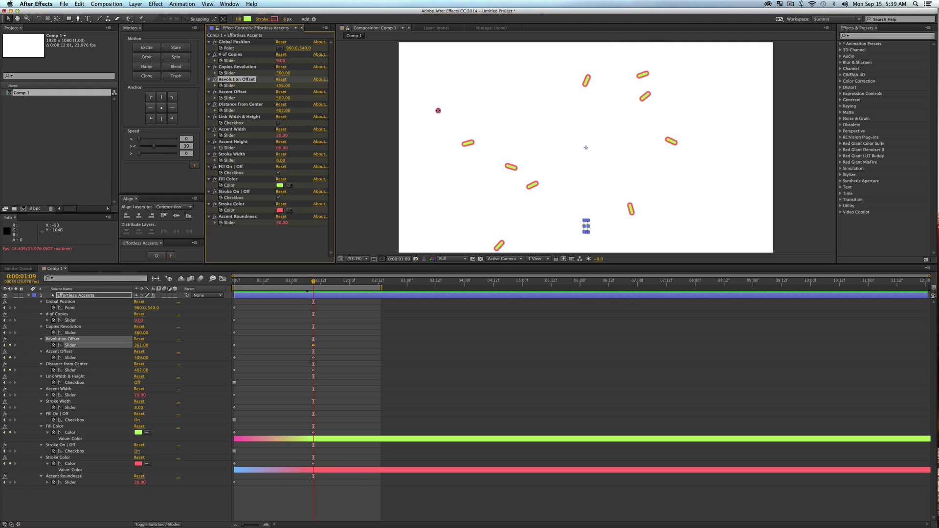
key(space)
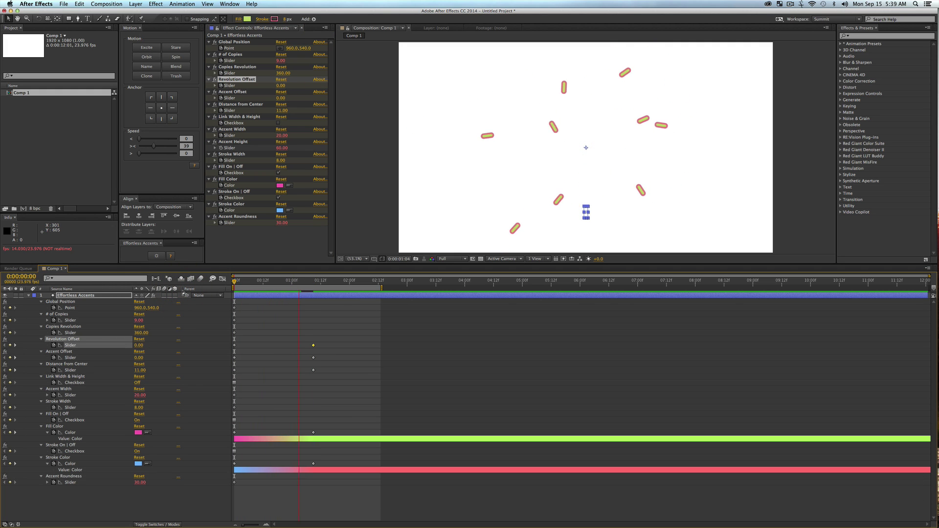
key(space)
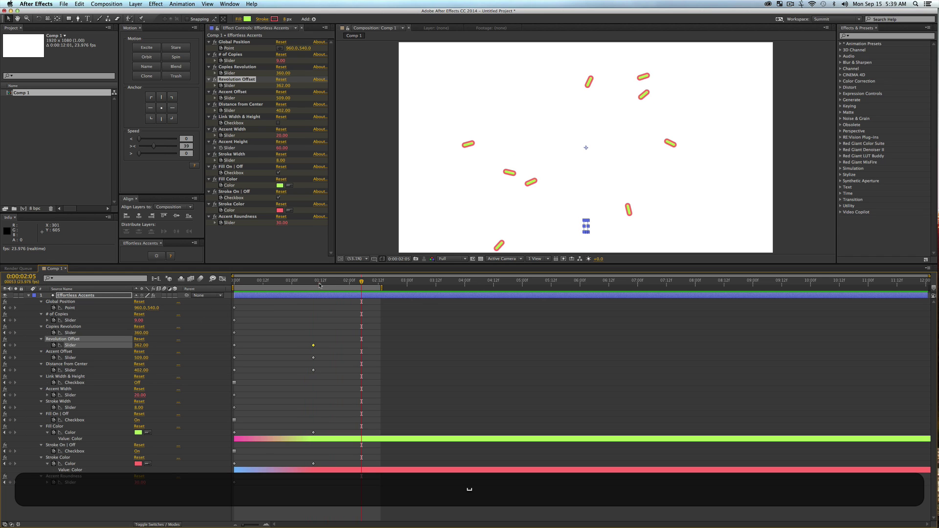
click(314, 283)
drag(284, 86, 182, 107)
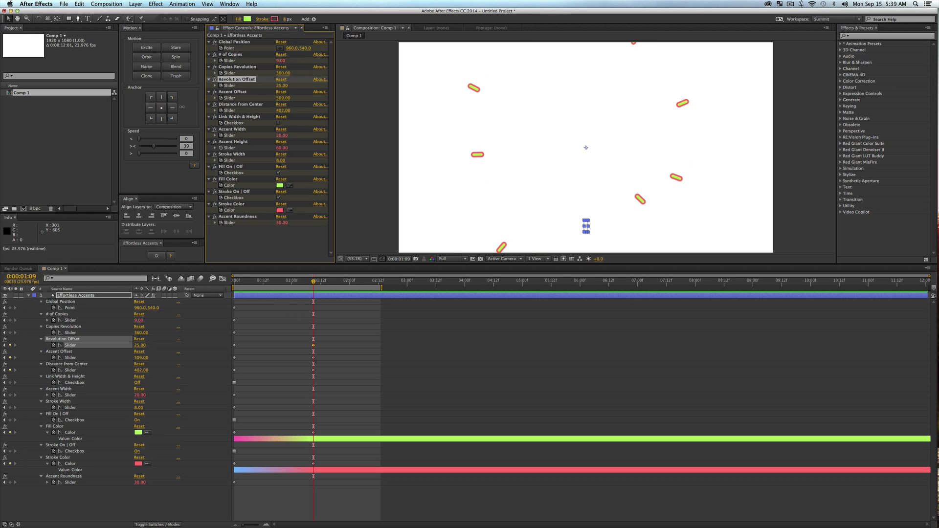
drag(283, 98, 142, 115)
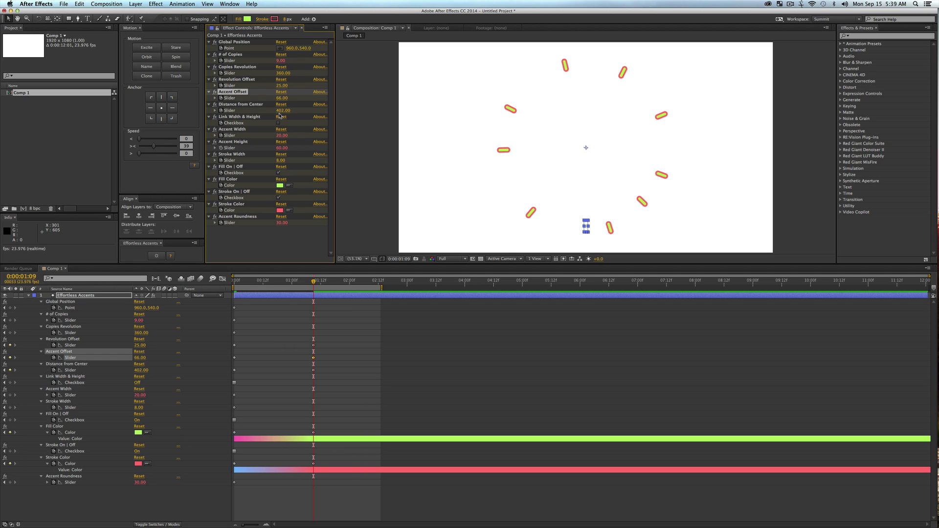
- At 1:09 set Distance from Center to 282 and Accent Width to 1575, then preview
drag(282, 110, 241, 112)
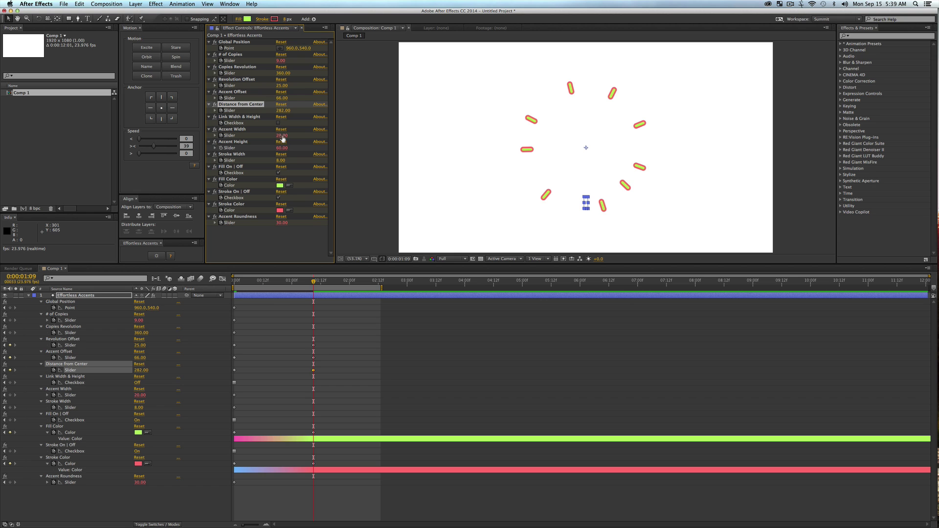
drag(281, 139, 744, 158)
key(KP_0)
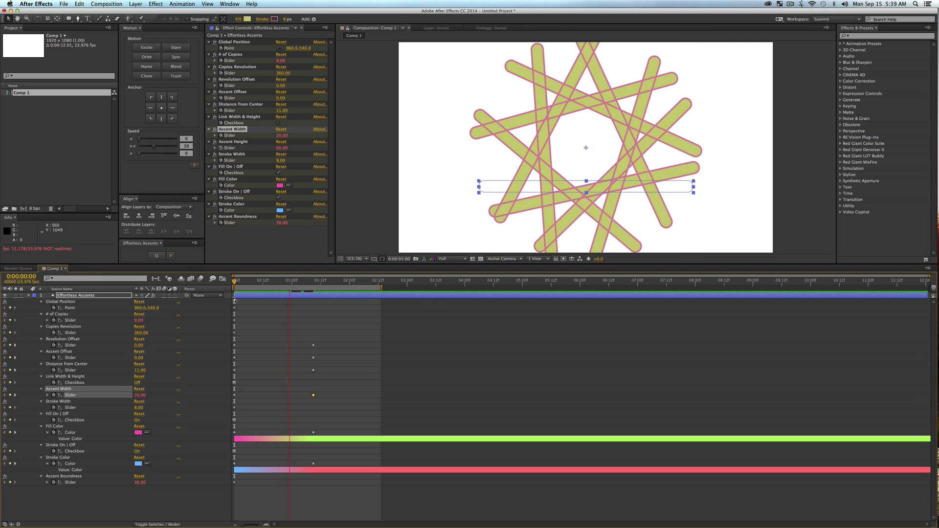
key(space)
click(313, 283)
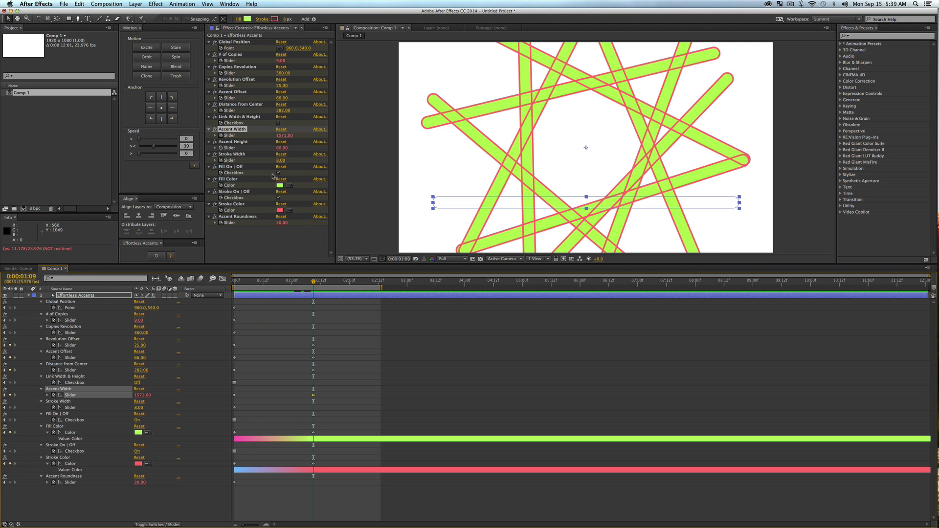
- Keyframe the fill off at 0:00:00:15 and raise # of Copies to 67 at 1:09
drag(240, 282, 270, 281)
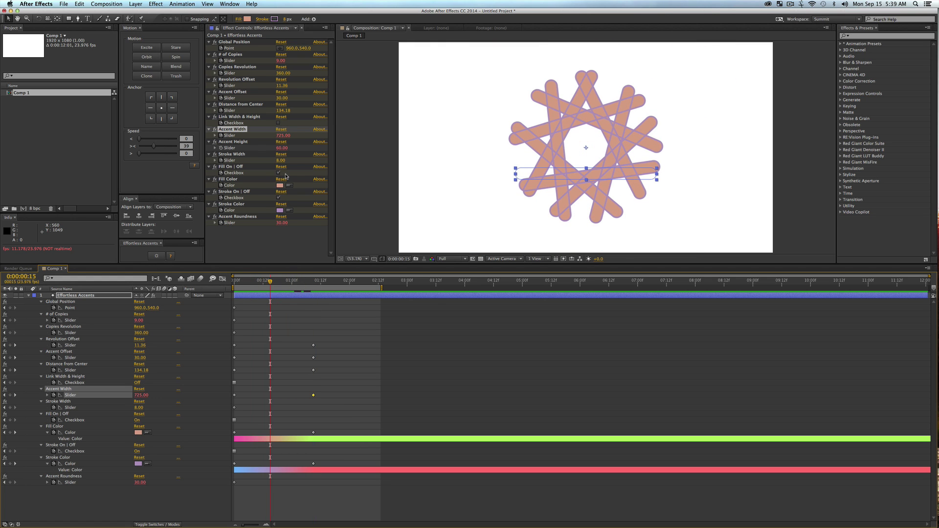
click(279, 173)
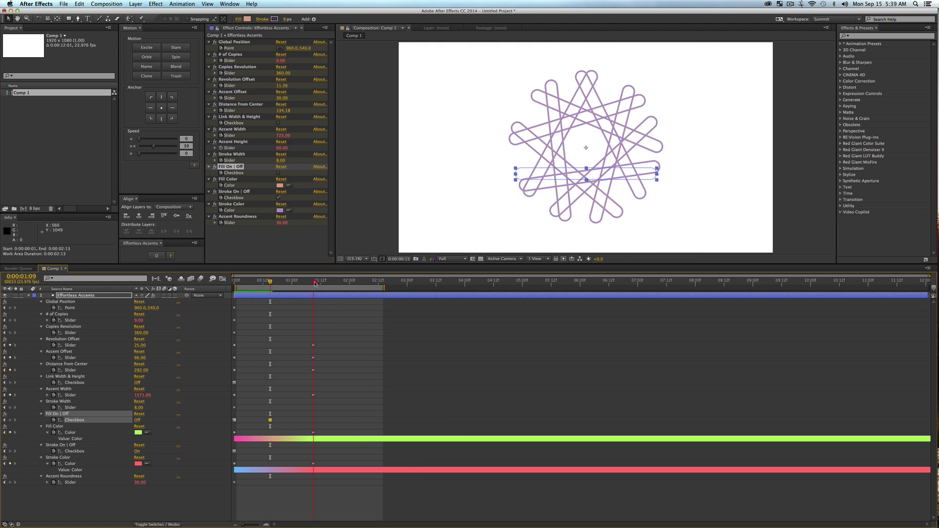
click(313, 282)
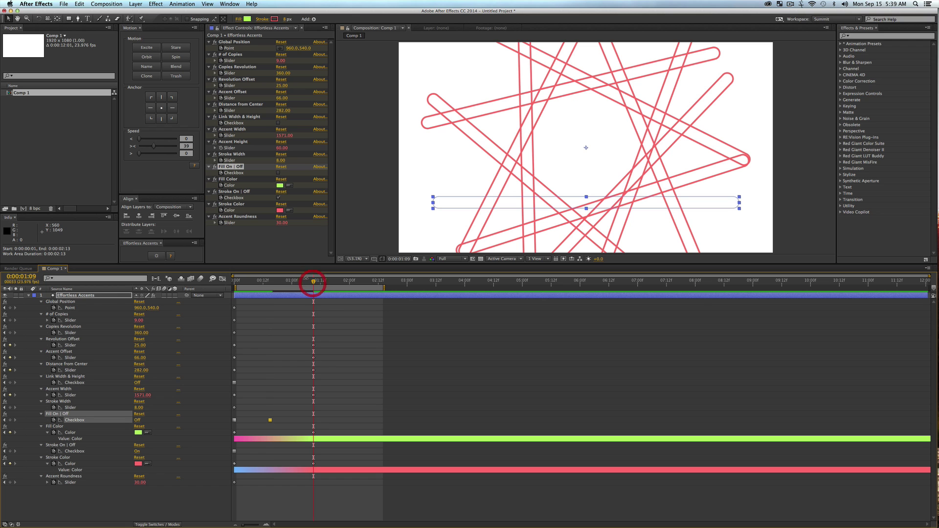
drag(287, 60, 307, 63)
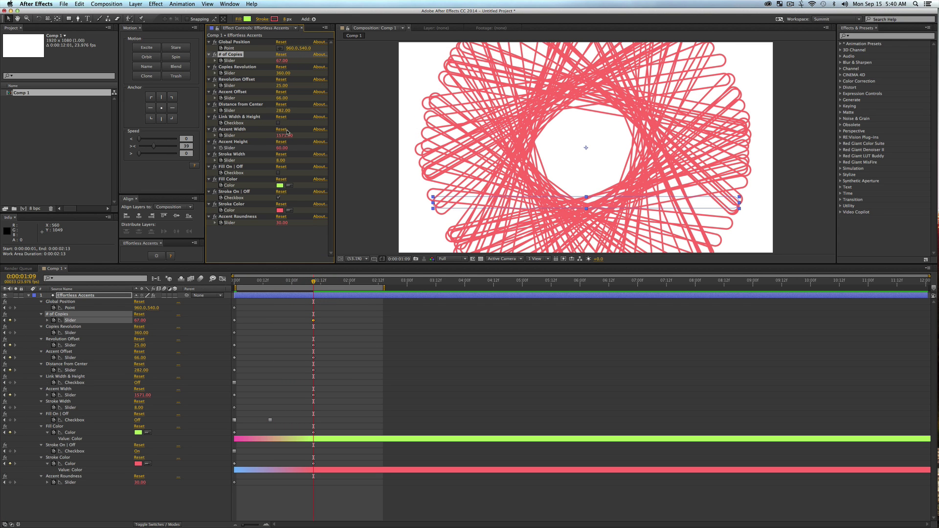
- Adjust Accent Height at 1:09 to pack the red outlines into a tighter ring of loops
drag(281, 148, 382, 195)
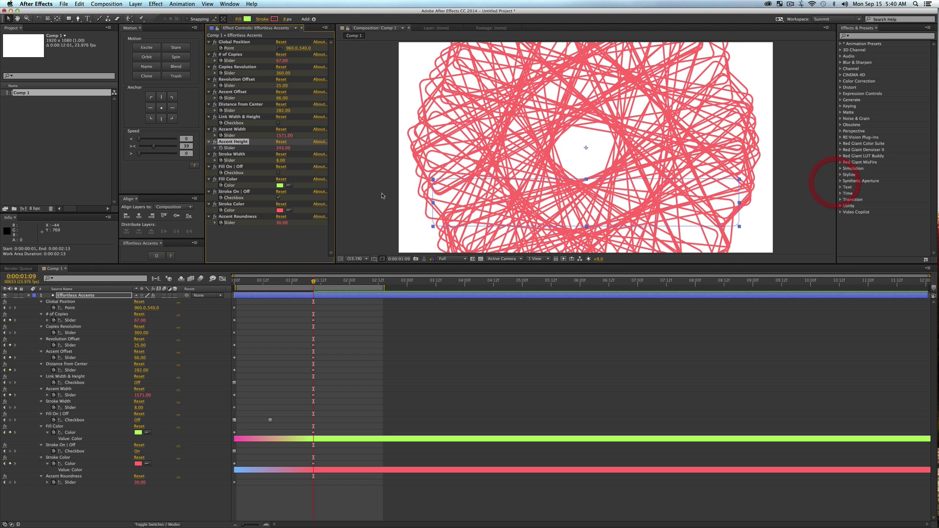
- Create a black solid and place it below the Effortless Accents layer
click(259, 399)
key(super+y)
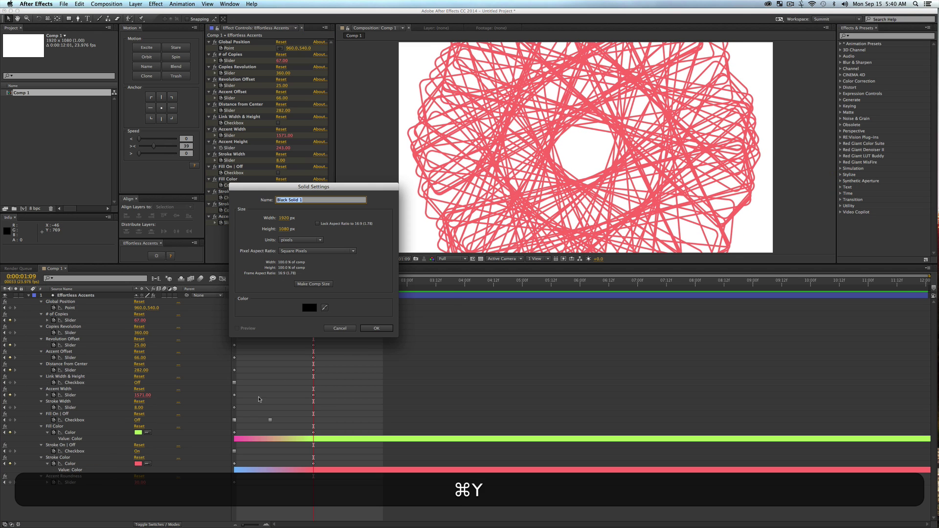
click(375, 328)
drag(69, 295, 73, 511)
- Apply the Glow effect to the Effortless Accents layer and check it around 1:02
click(875, 36)
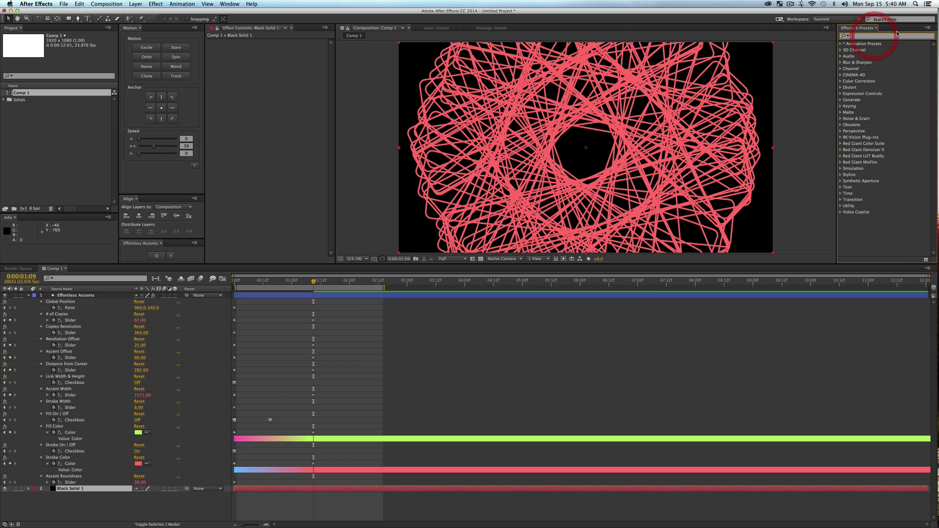
text(glow)
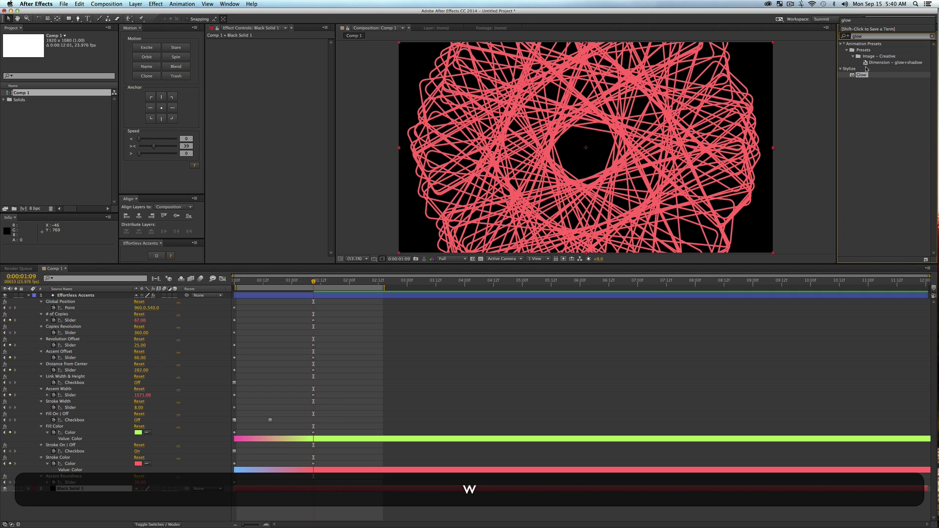
drag(861, 74, 100, 296)
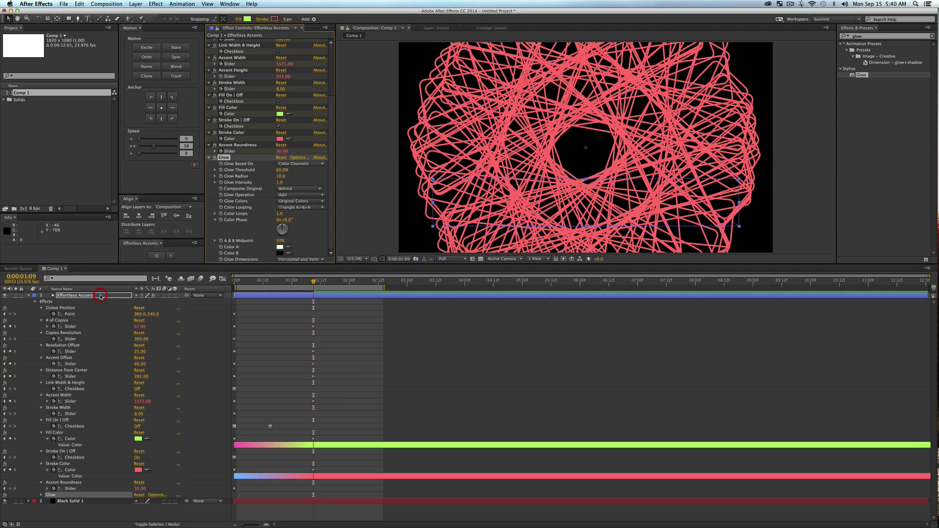
click(464, 335)
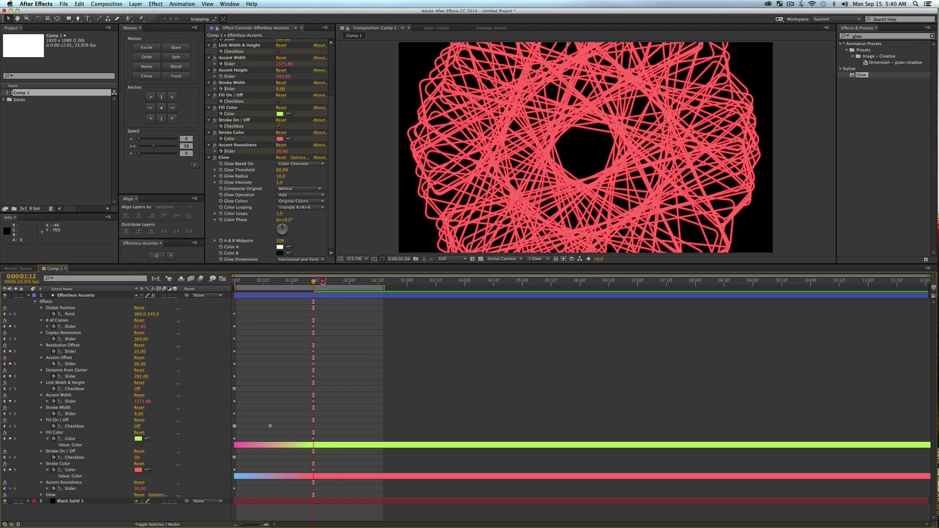
drag(344, 283, 326, 295)
mouse_move(292, 298)
mouse_down()
mouse_move(275, 301)
mouse_move(309, 301)
mouse_move(296, 301)
mouse_up()
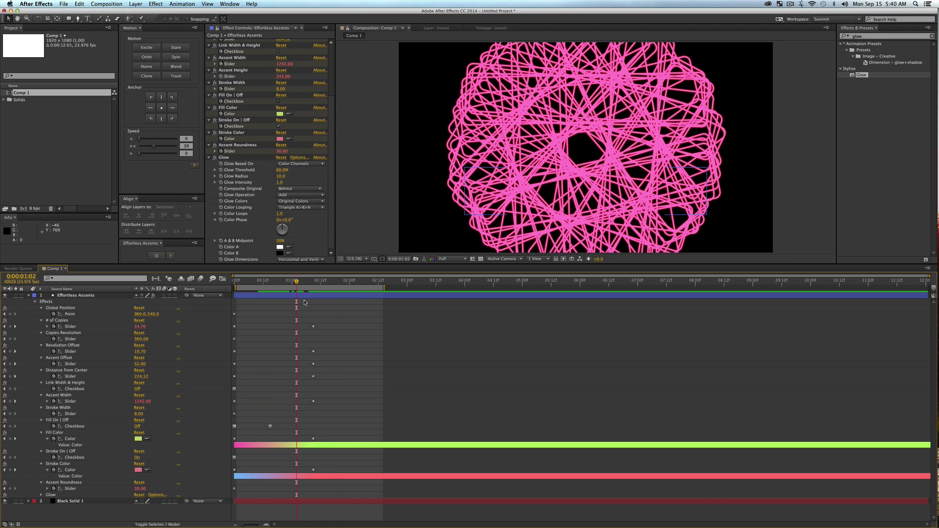